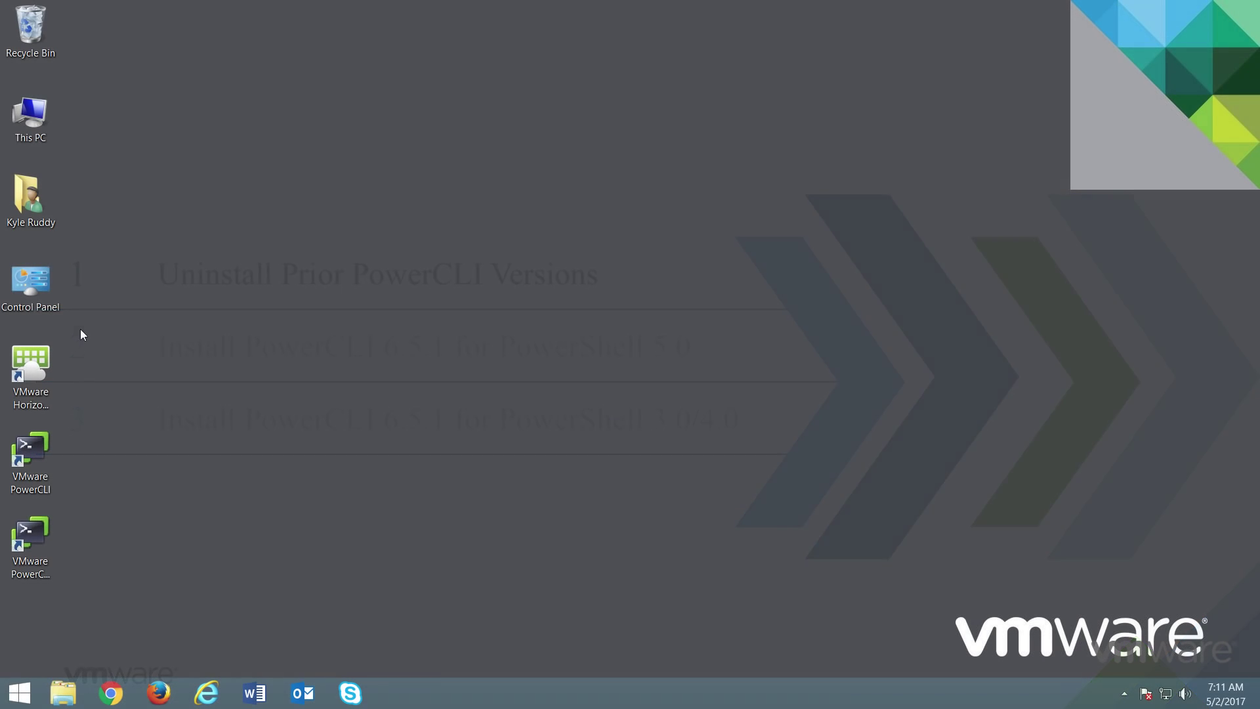
Uninstall VMware PowerCLI 6.5.0.234 through Programs and Features, confirm with Yes, then close the window
double_click(49, 301)
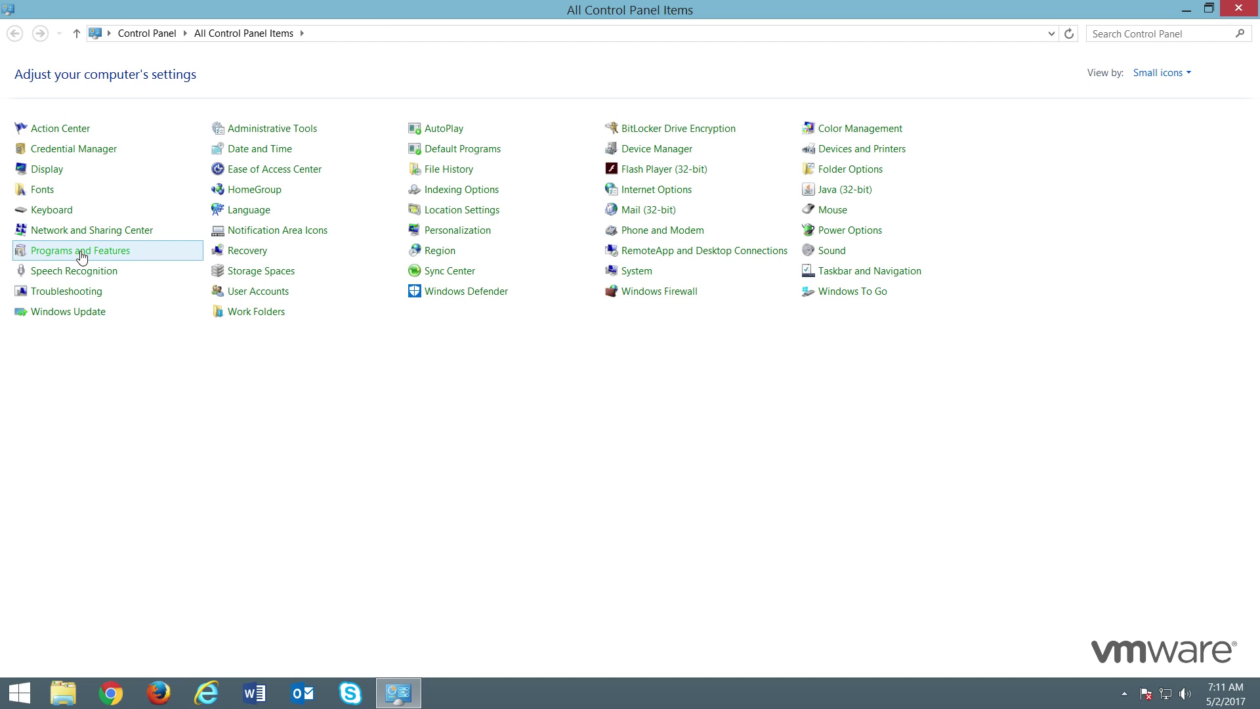
click(81, 257)
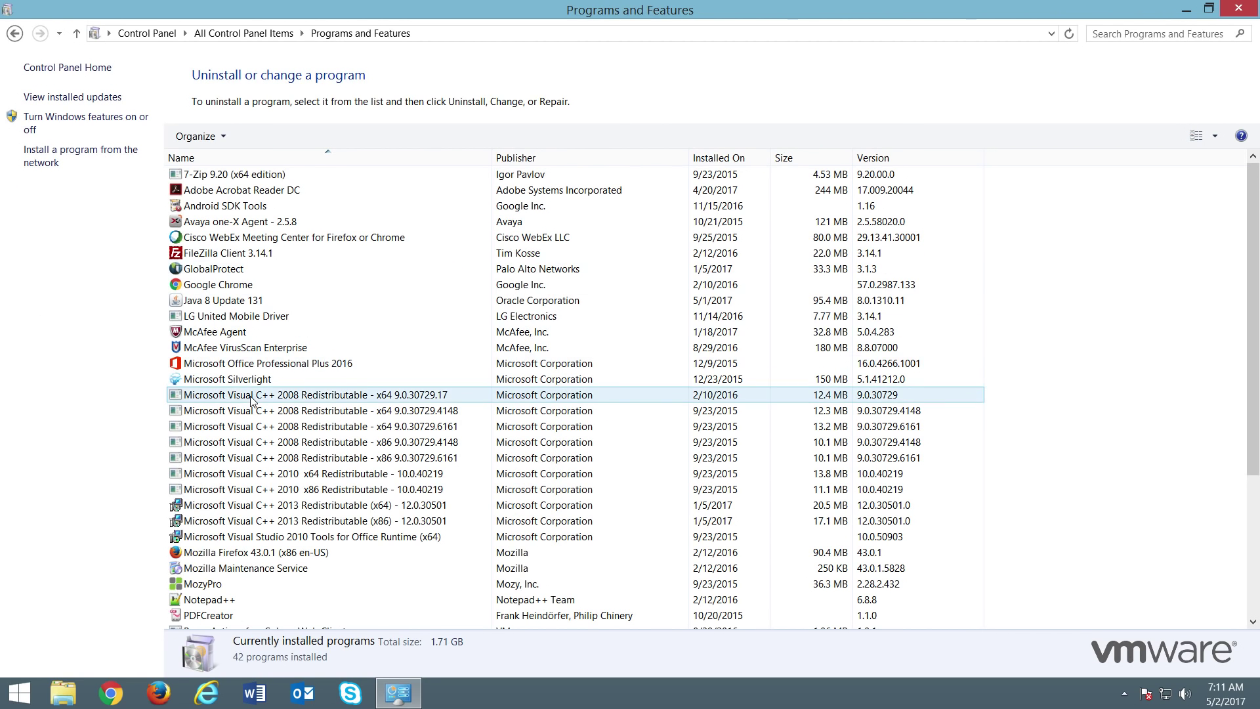
scroll(253, 401, down, 4)
scroll(253, 402, down, 2)
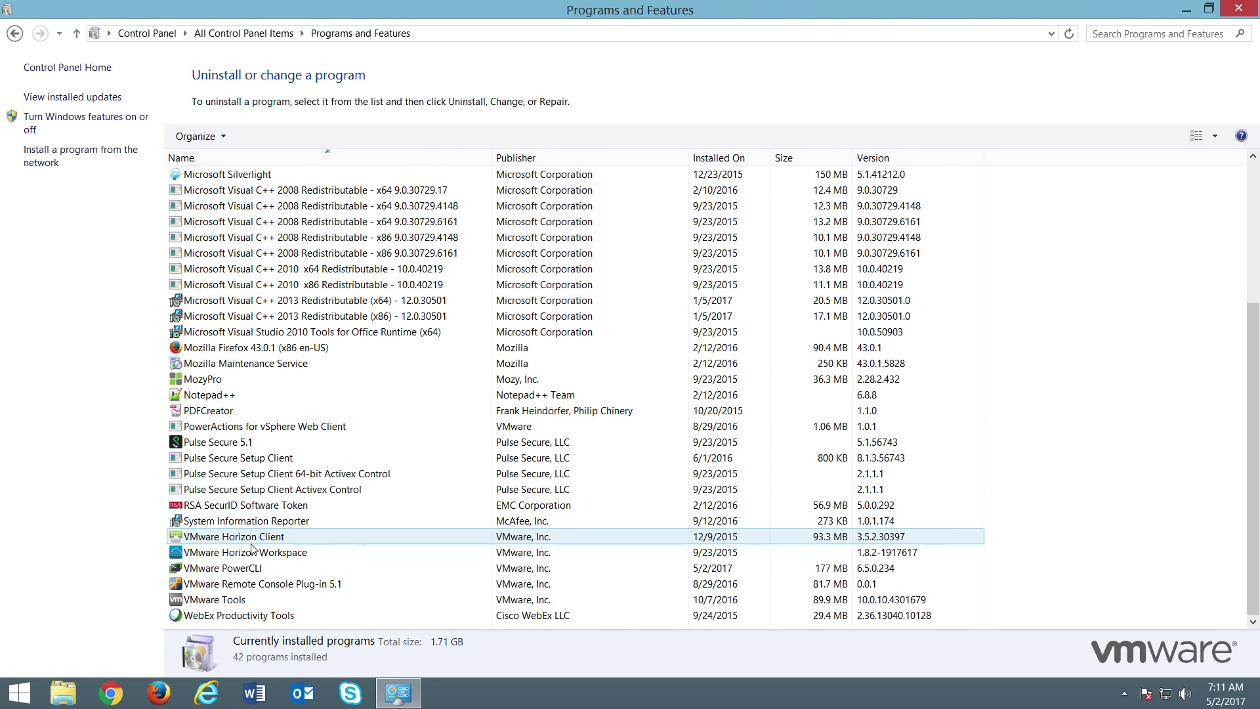
click(252, 565)
right_click(252, 566)
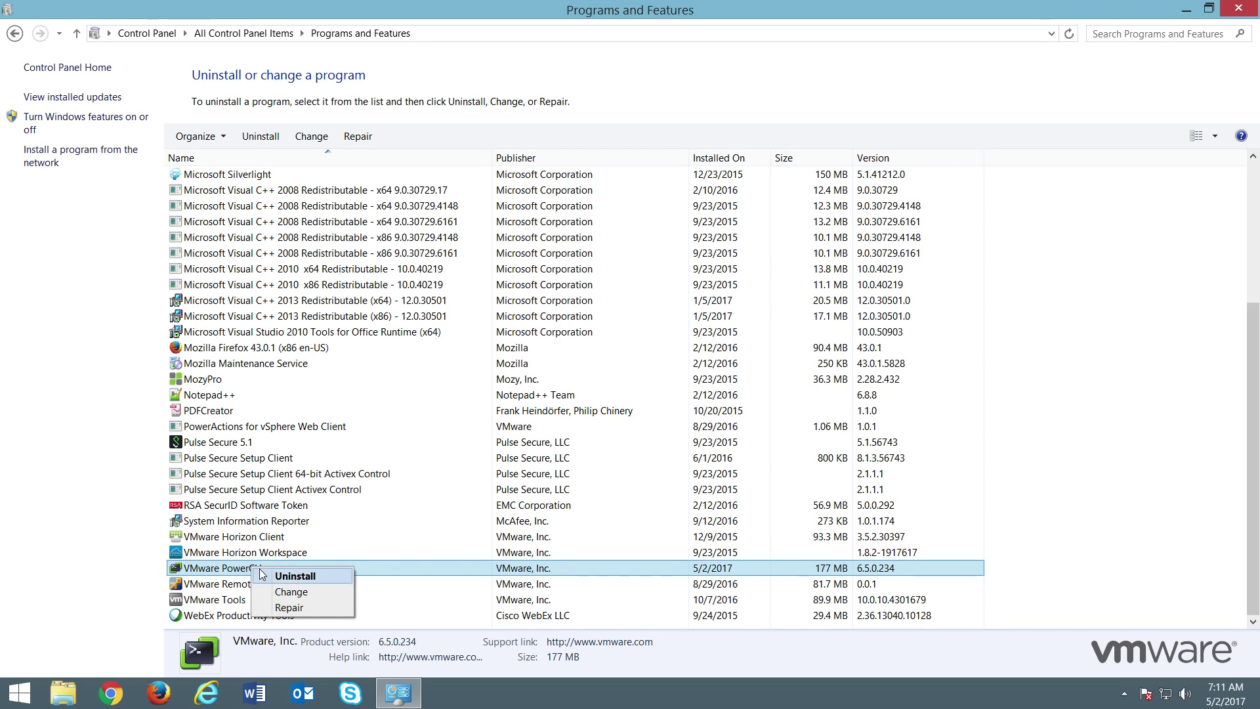
click(316, 577)
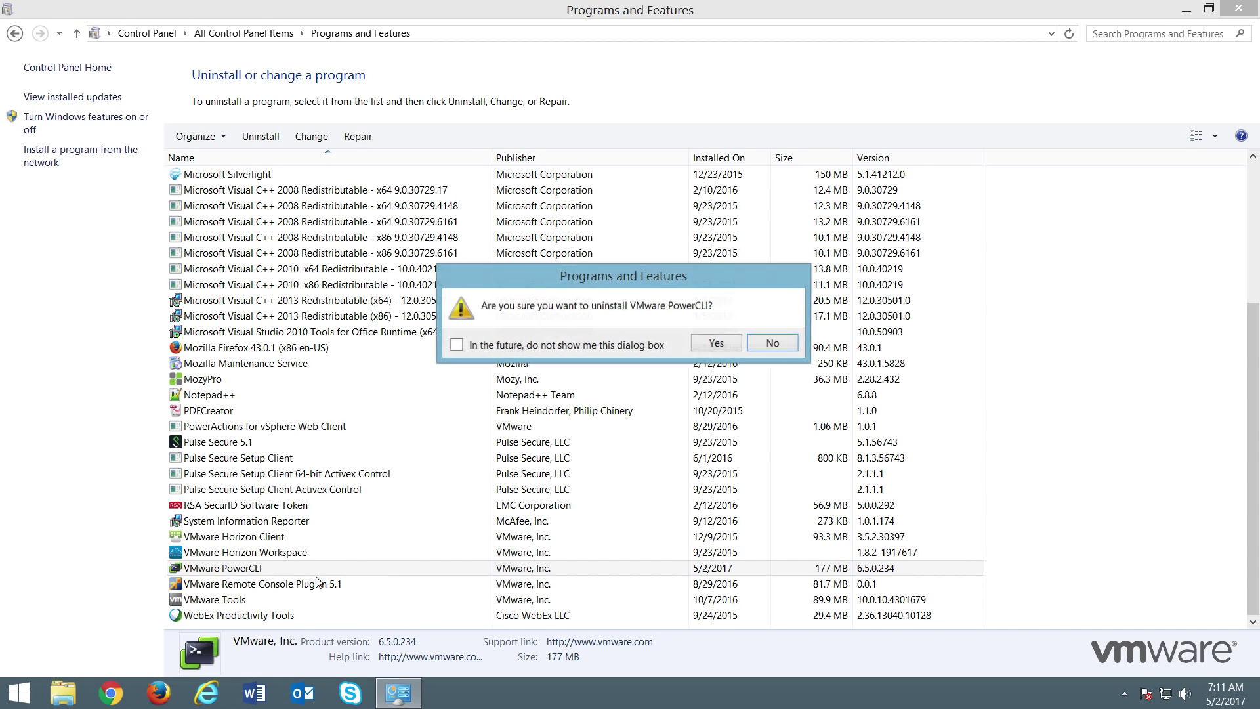
click(717, 344)
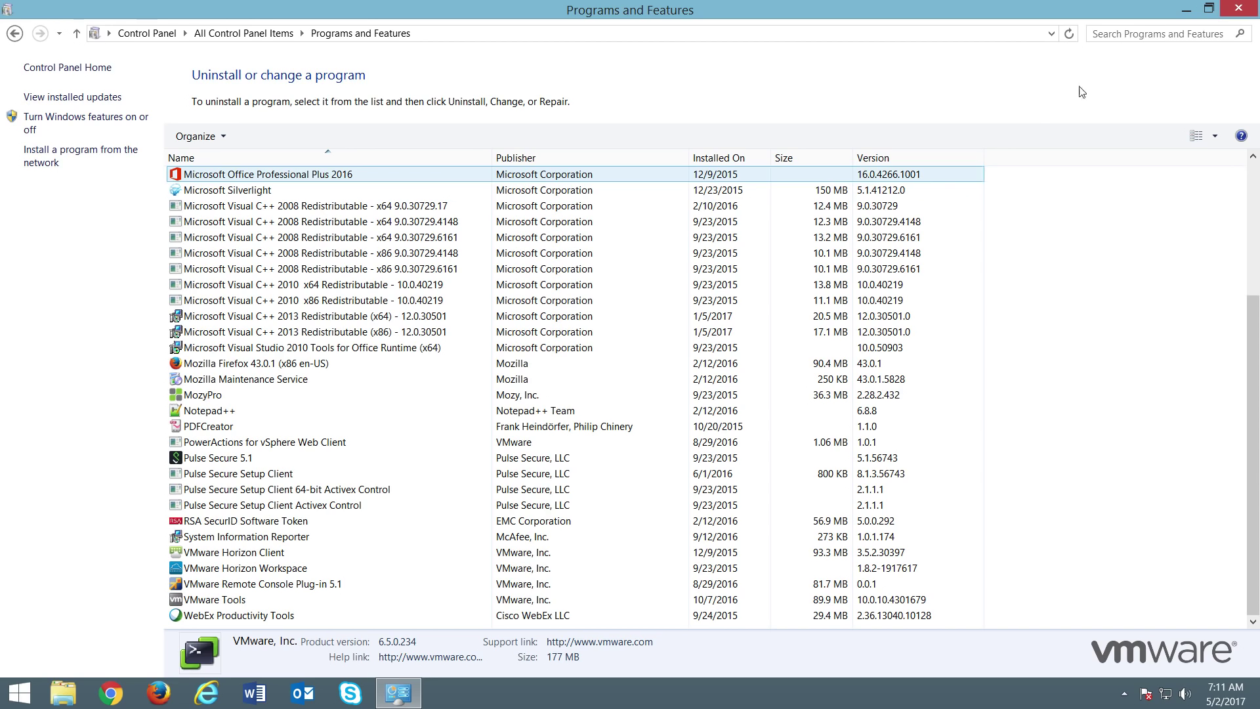
click(1231, 16)
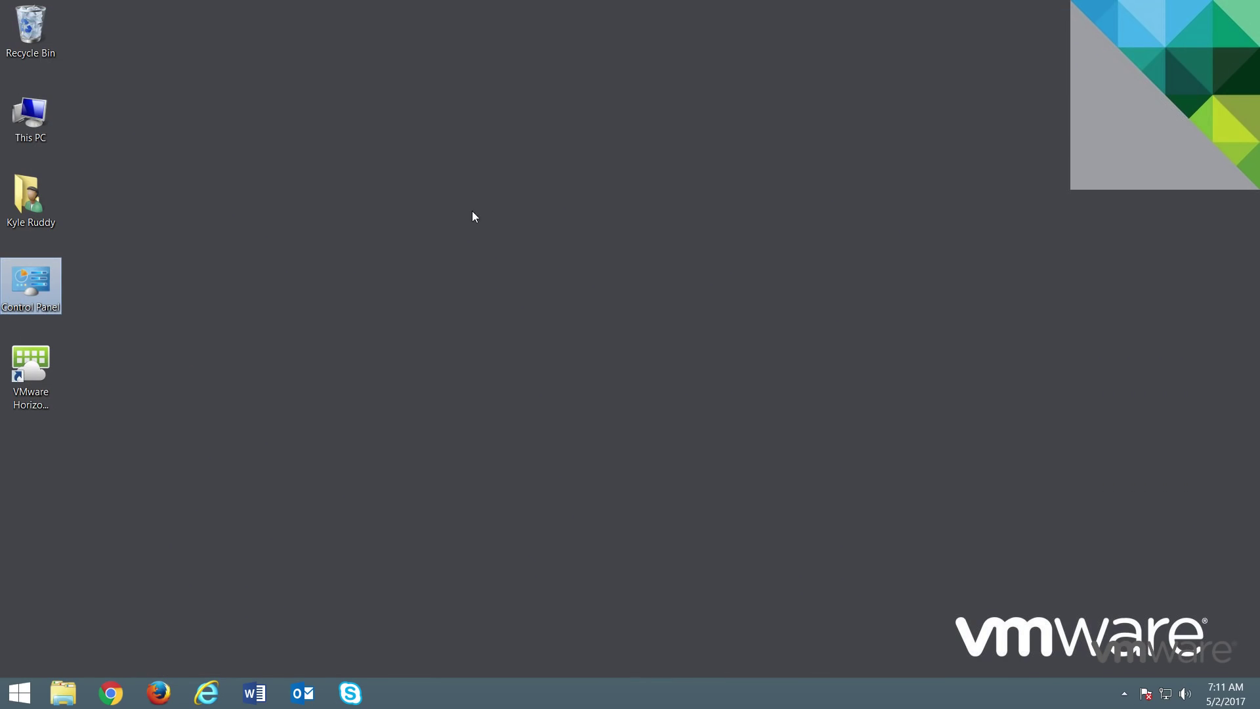
Delete the vSphere PowerCLI folder from C:\Program Files (x86)\VMware\Infrastructure
click(63, 686)
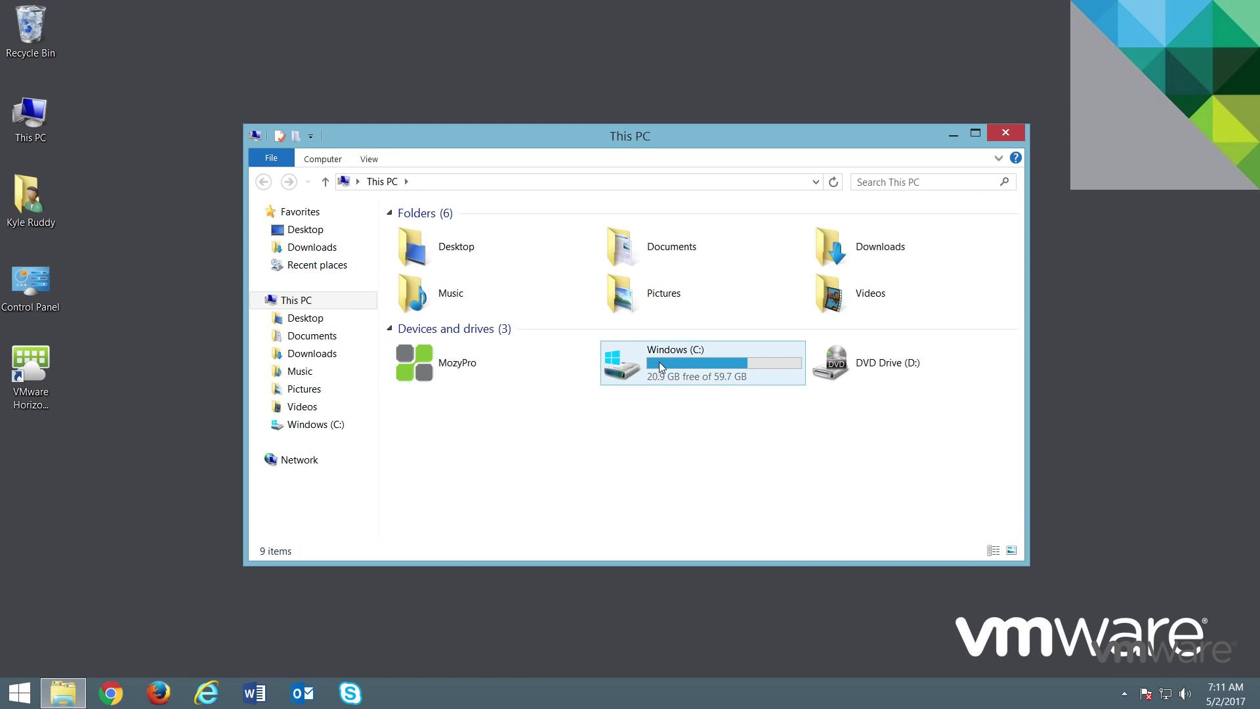
double_click(658, 360)
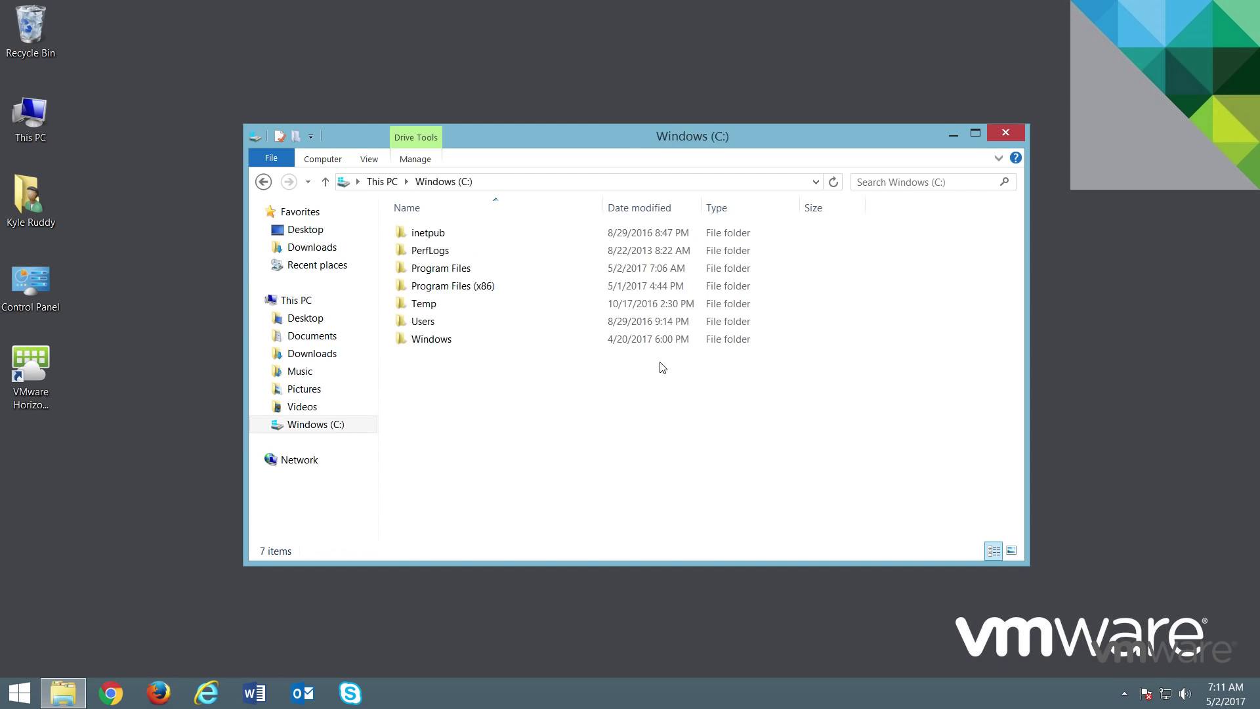
click(481, 285)
double_click(481, 285)
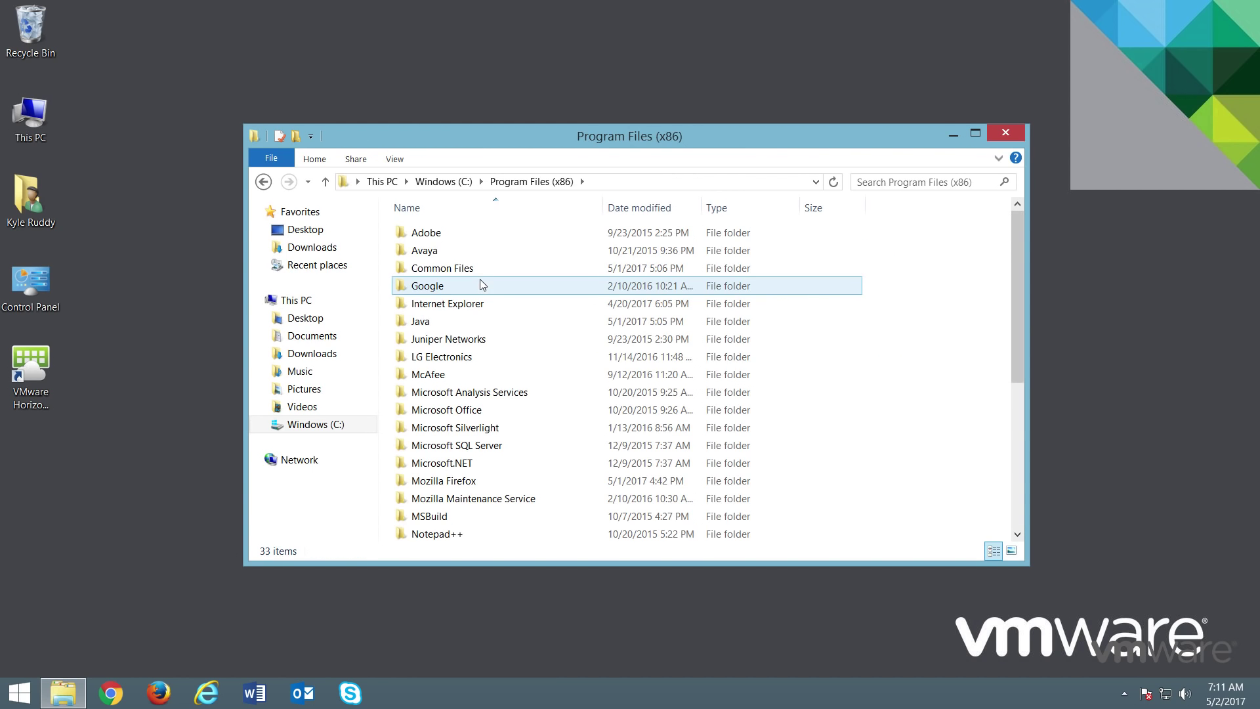
scroll(459, 446, down, 5)
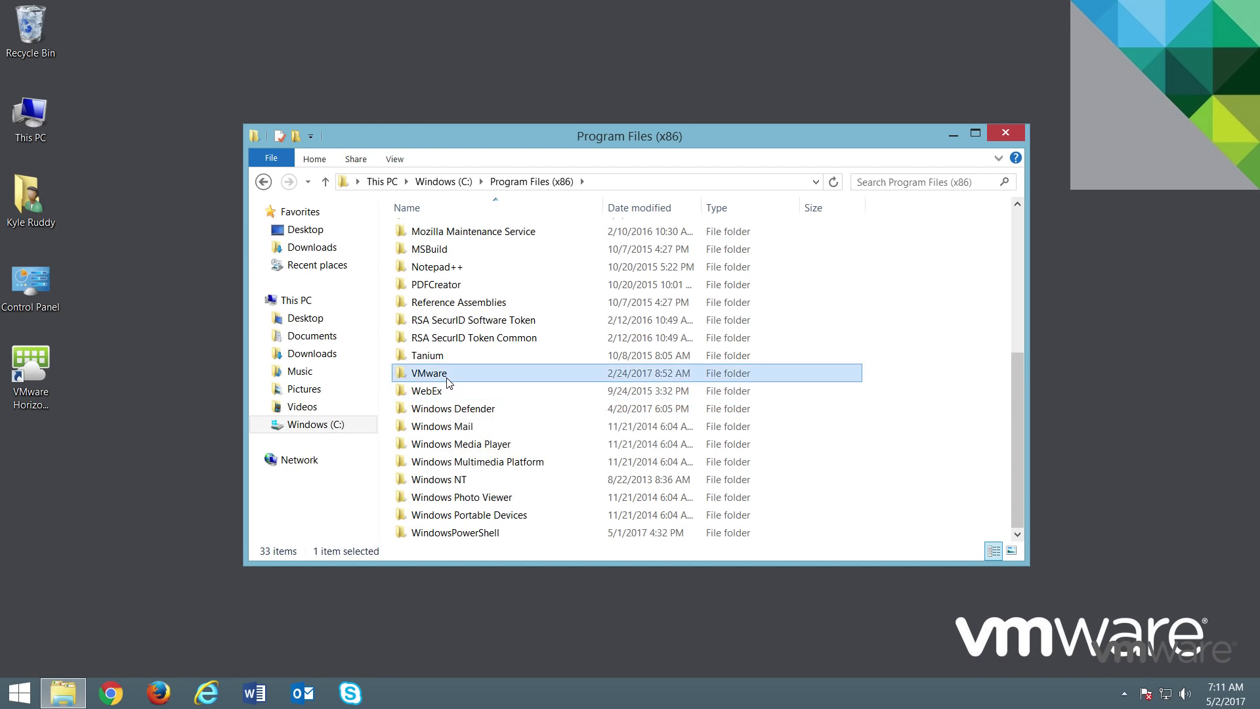
double_click(447, 373)
double_click(453, 267)
right_click(464, 237)
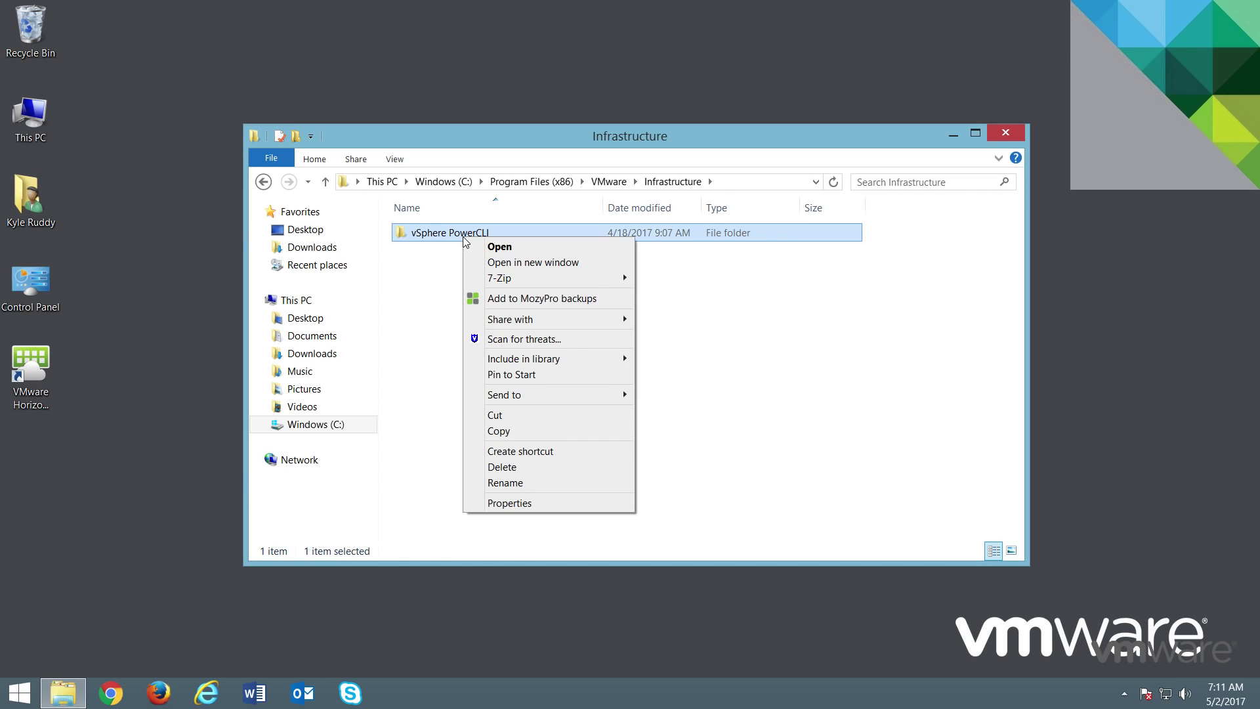
click(526, 466)
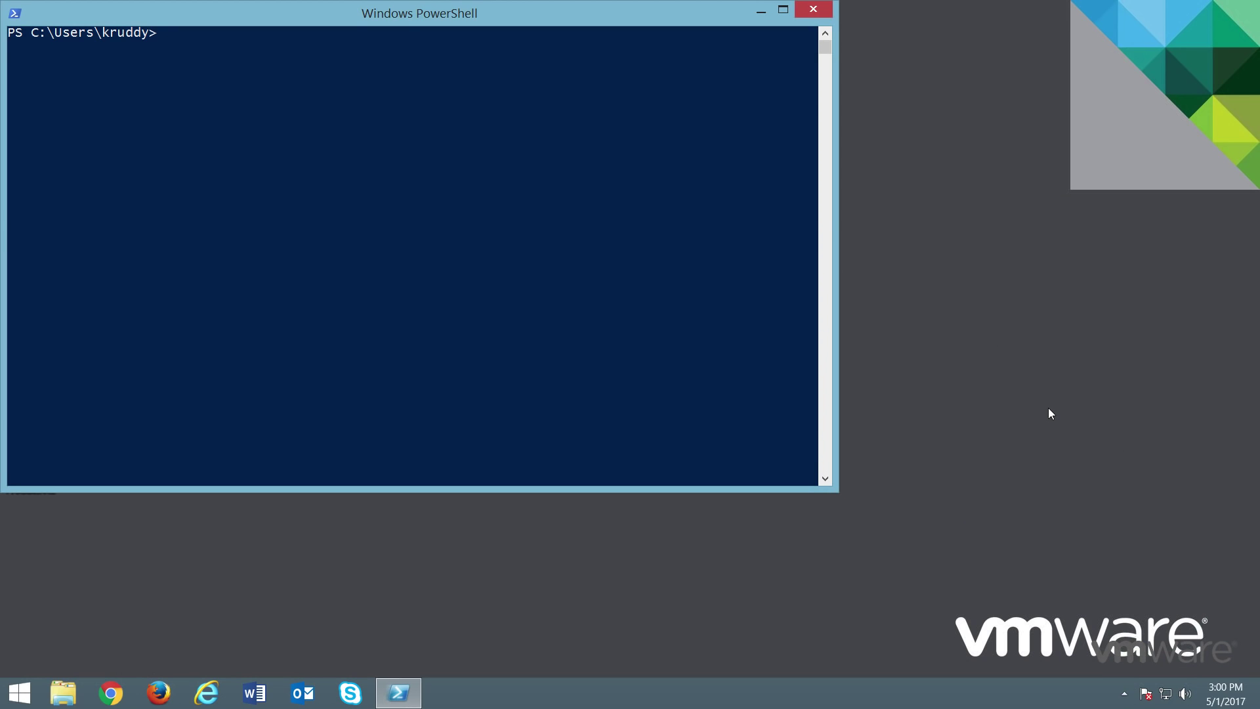
Show $PSVersionTable and run Get-Module VMware* -ListAvailable, confirming no VMware modules exist
text($psversionta)
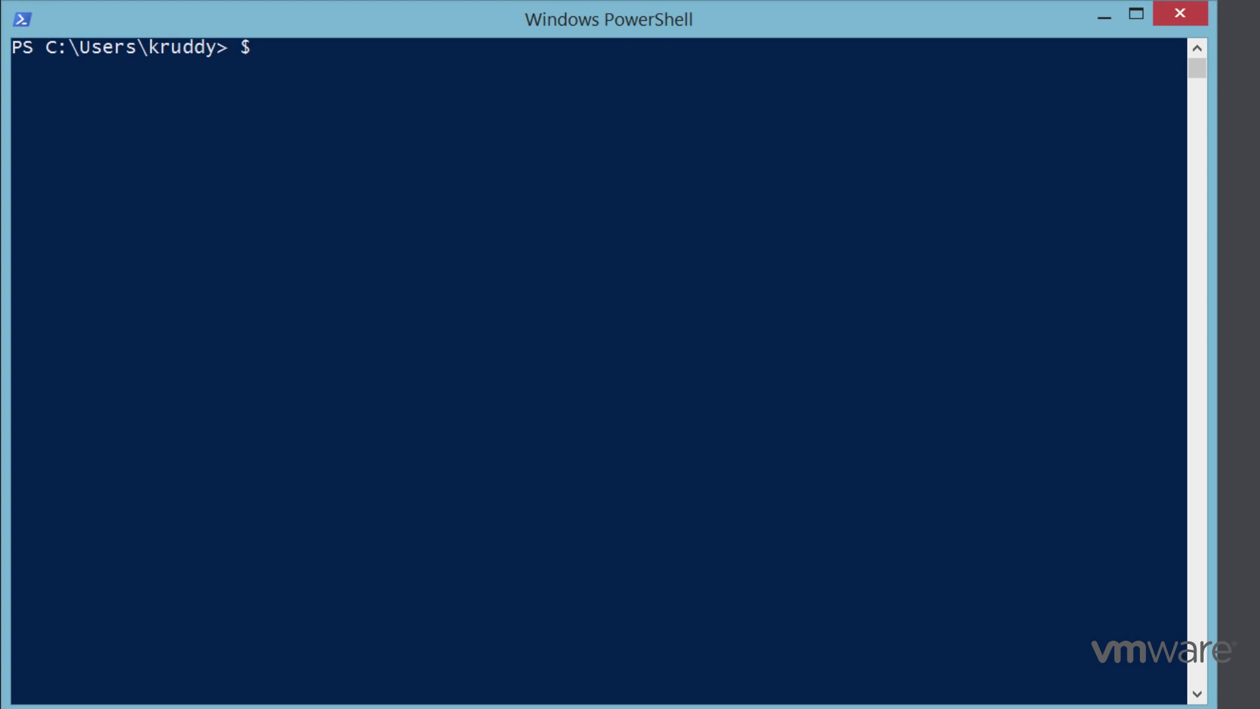
key(Tab)
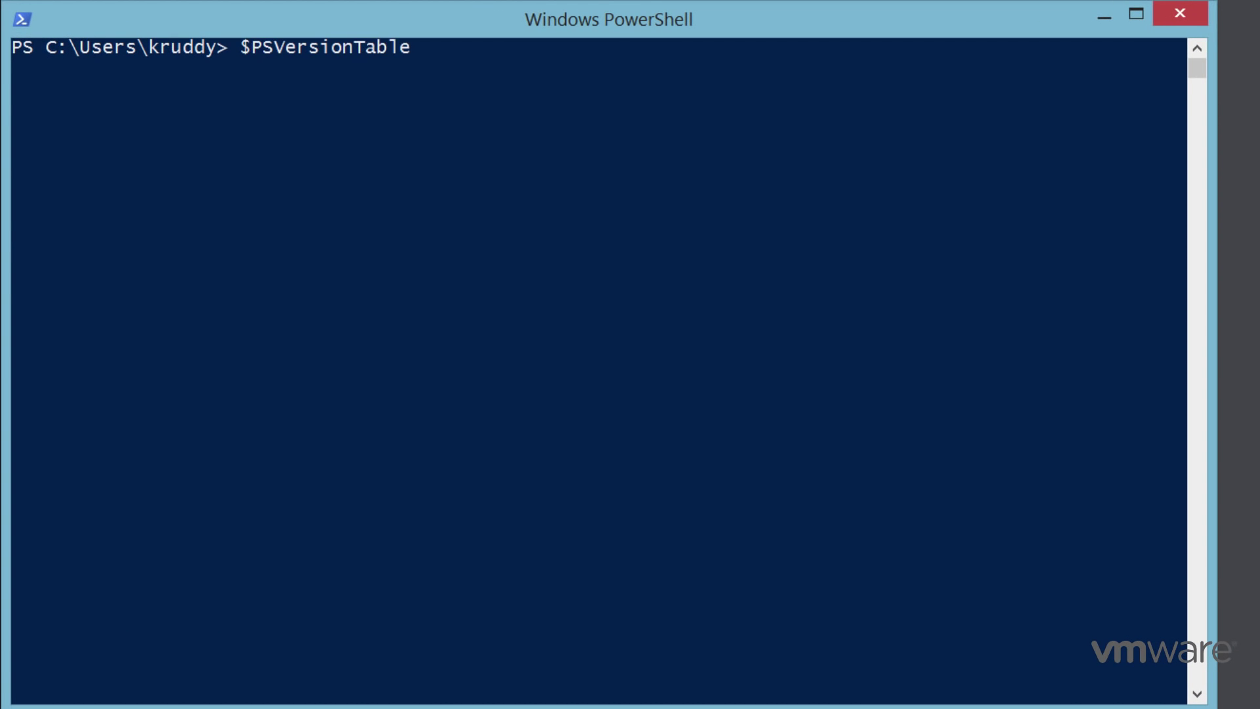
key(Return)
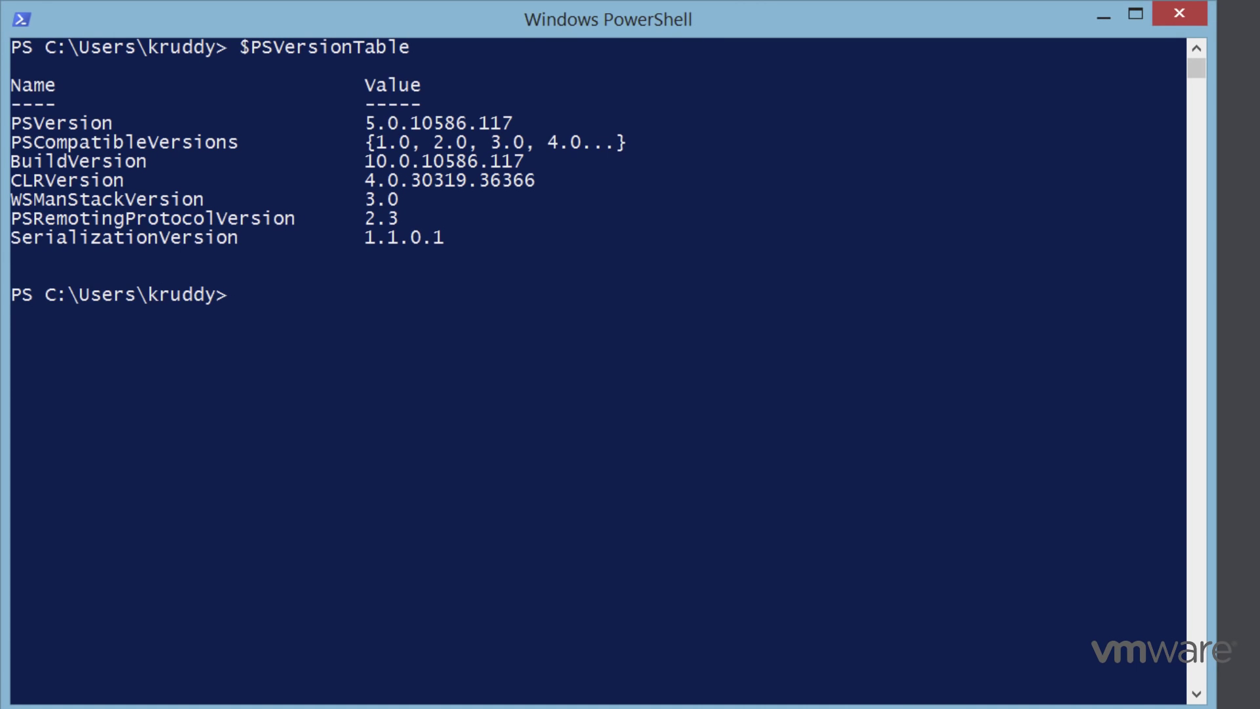
text(get-module)
key(Tab)
text(VMware*)
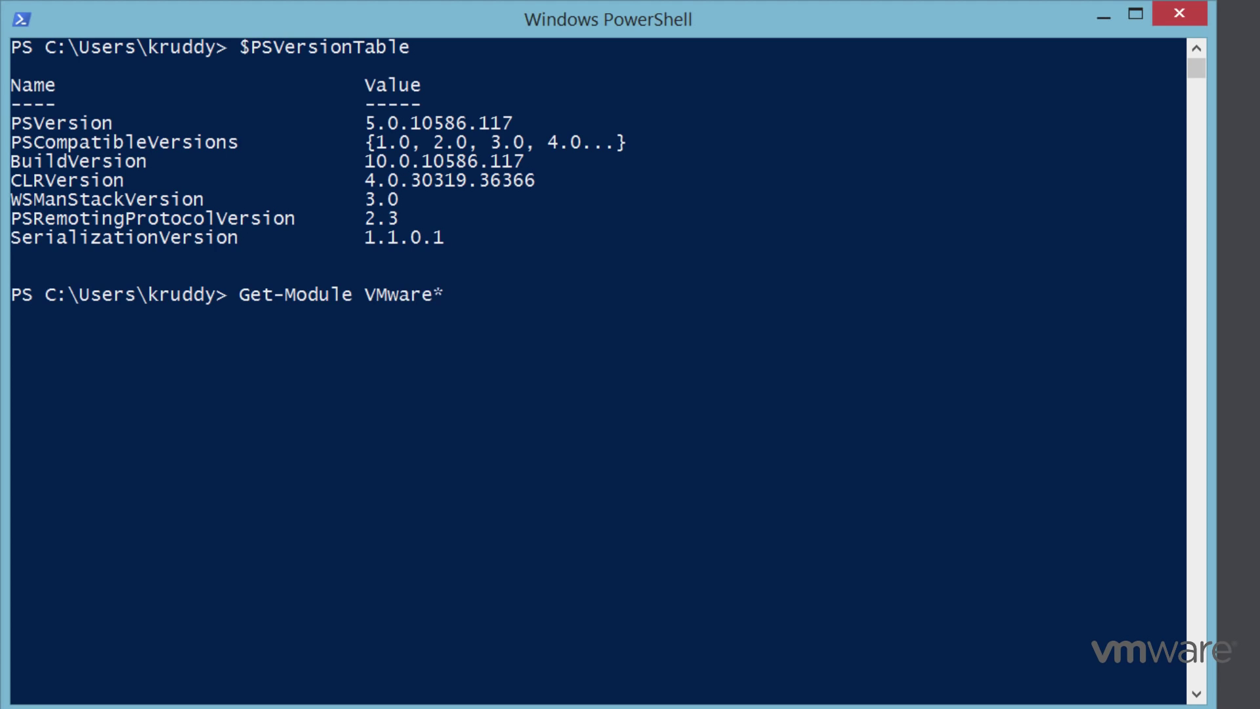
text( -lis)
key(Tab)
key(Return)
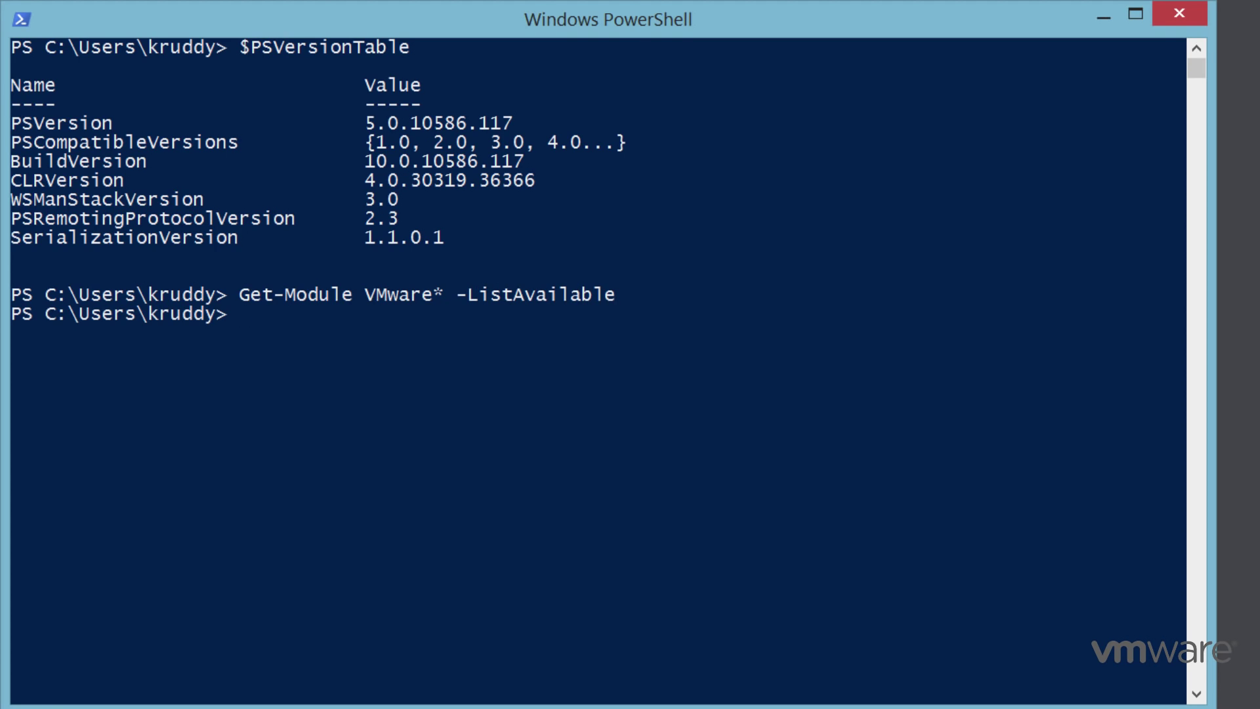
Run Find-Module -Name VMware.PowerCLI and answer Y to install the NuGet provider
text(find-module)
key(Tab)
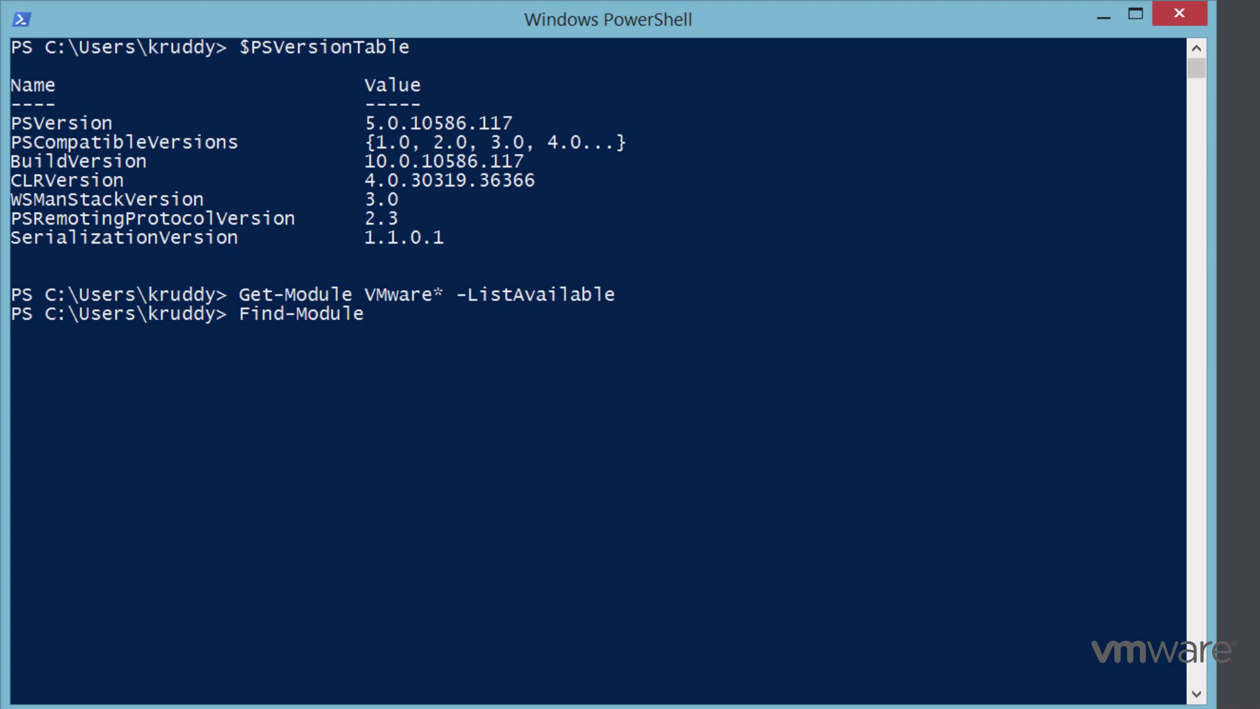
text(-na)
key(Tab)
text(VMware.P)
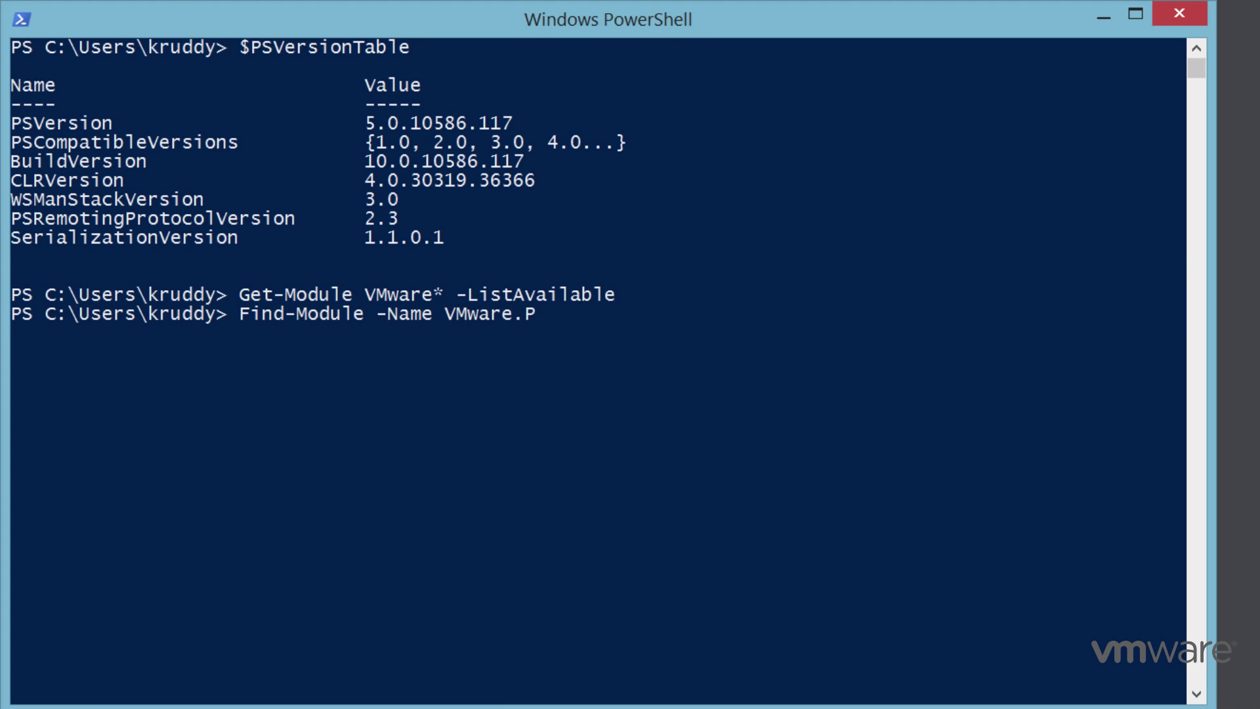
text(owerCLI)
key(Return)
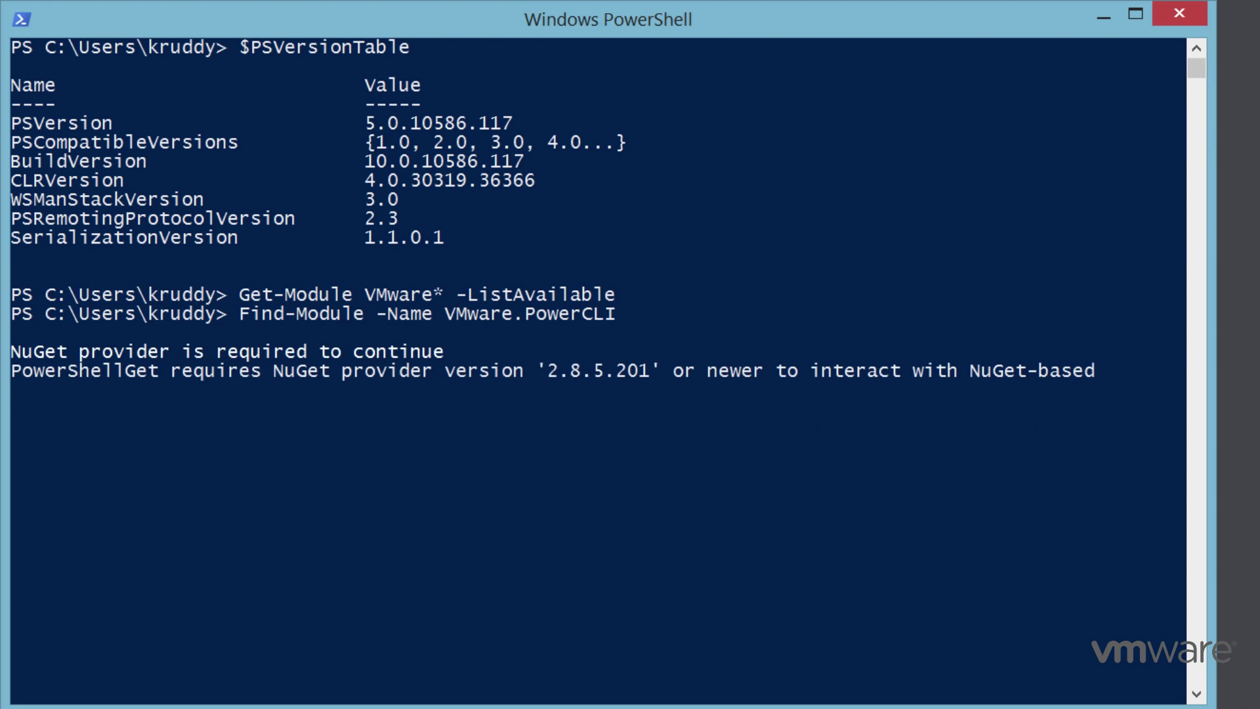
text(Y)
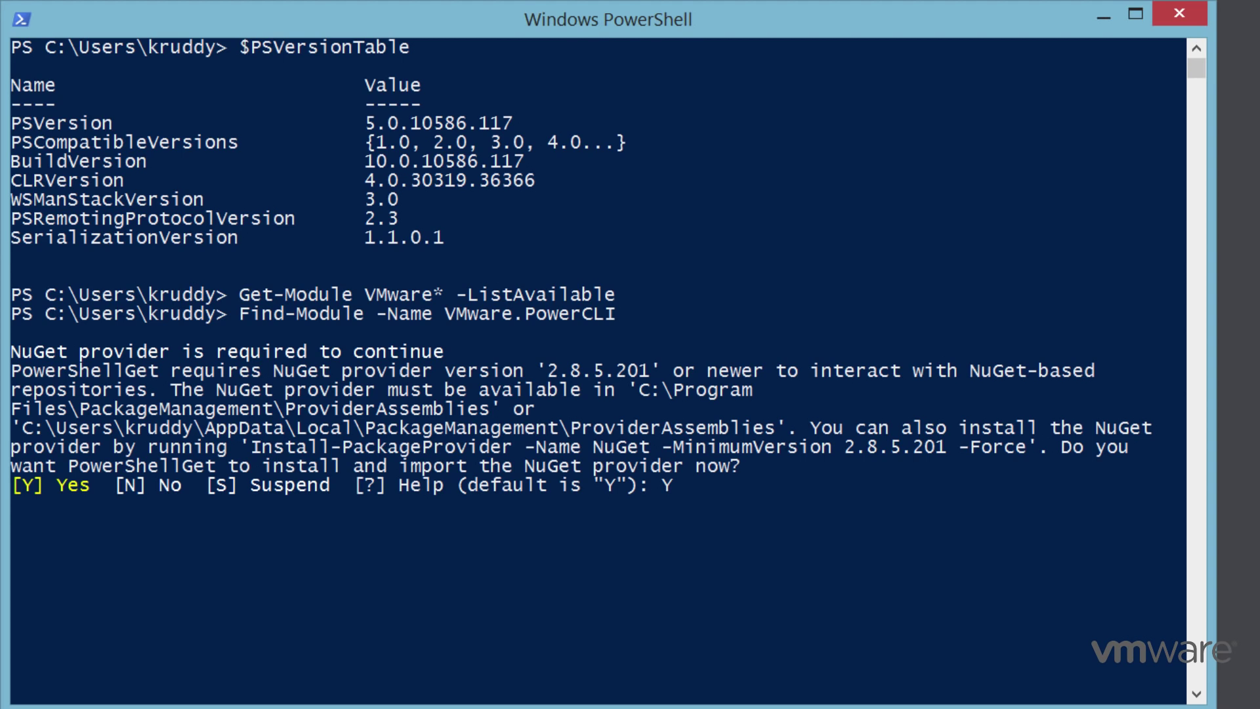
key(Return)
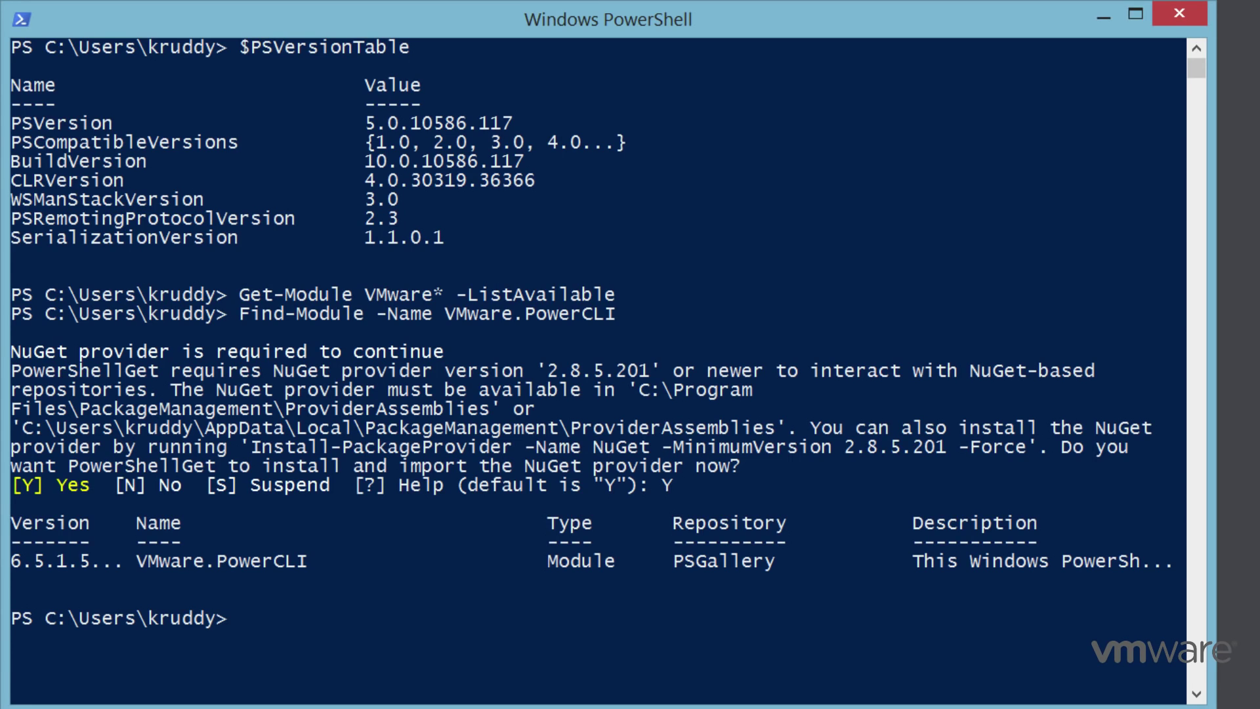
Run Install-Module -Name VMware.PowerCLI -Scope CurrentUser and answer Y to trust PSGallery
text(install-module)
key(Tab)
text(-na)
key(Tab)
text(VMware.PowerCLI -sco)
key(Tab)
text(Curr)
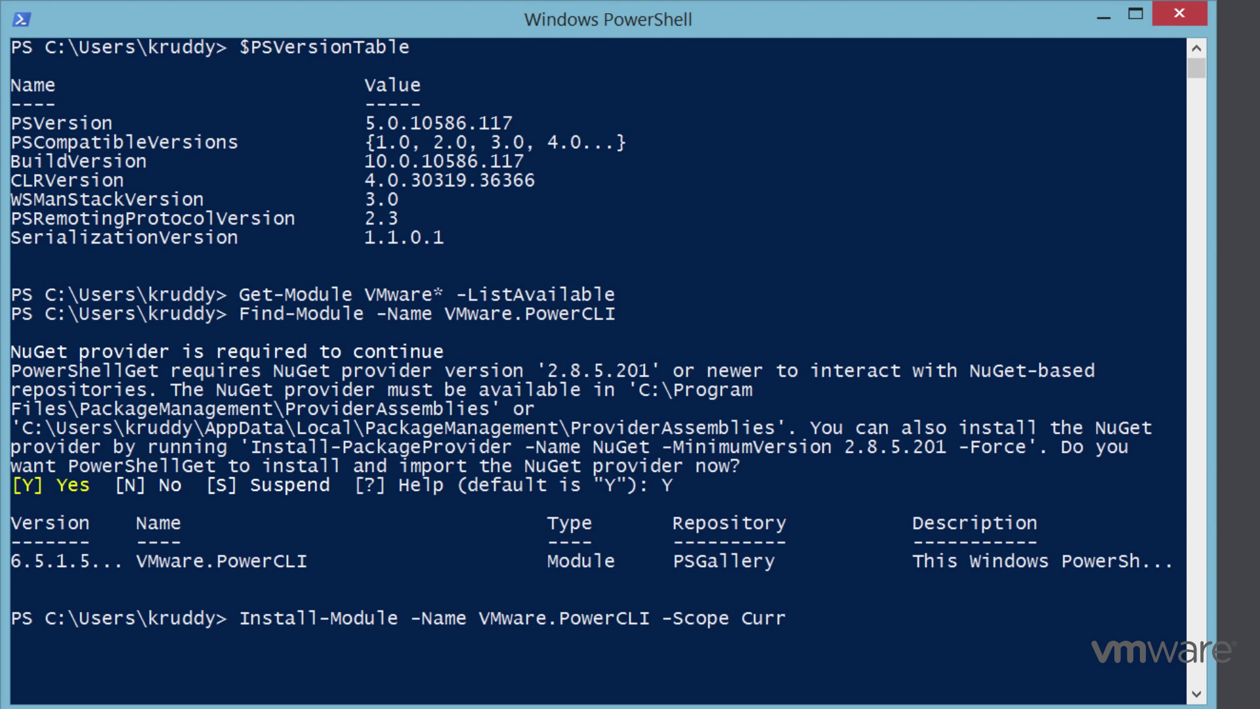
key(Tab)
key(Return)
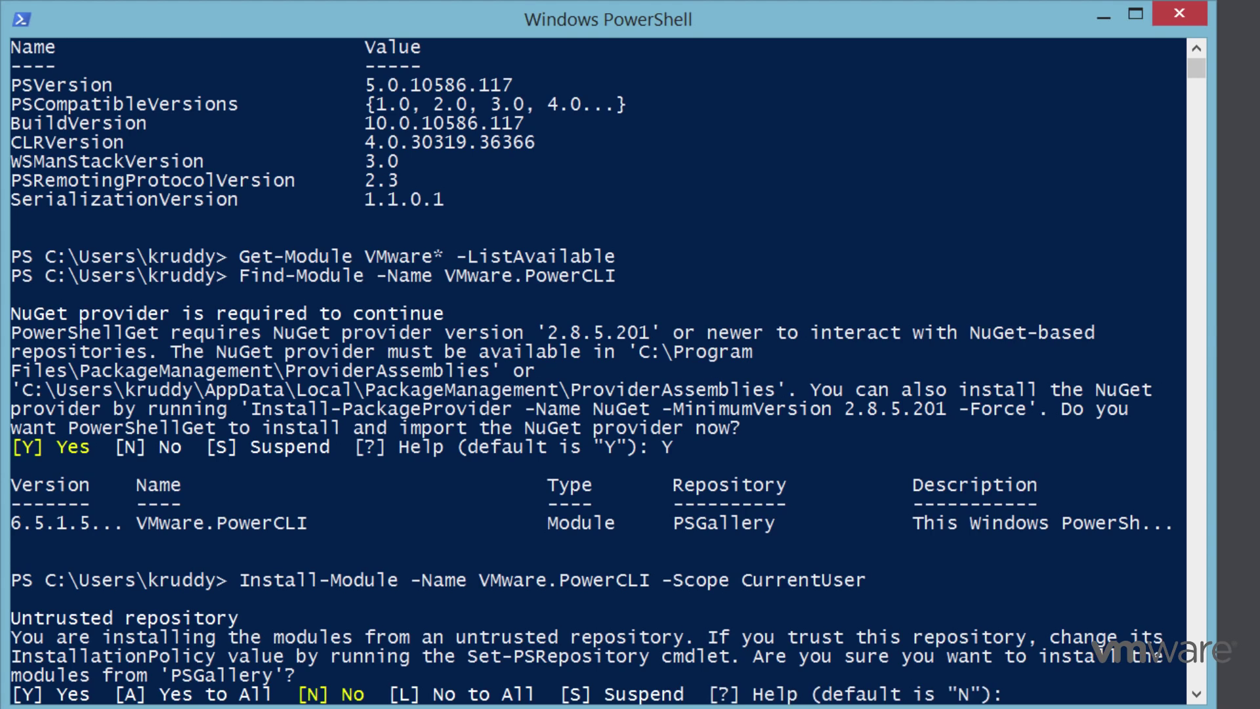
text(Y)
key(Return)
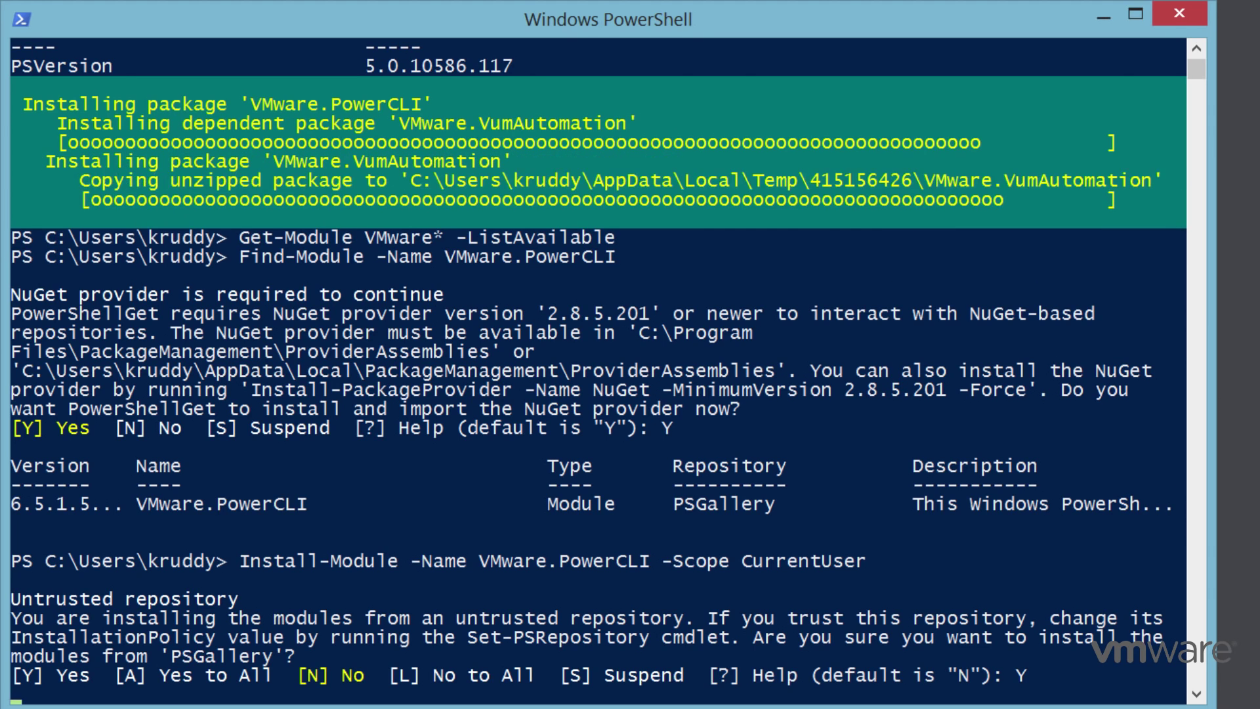
Enter the Get-Module VMware* -ListAvailable command to check the installed modules
text(get-modul)
key(Tab)
text(VMware* -Lis)
key(Tab)
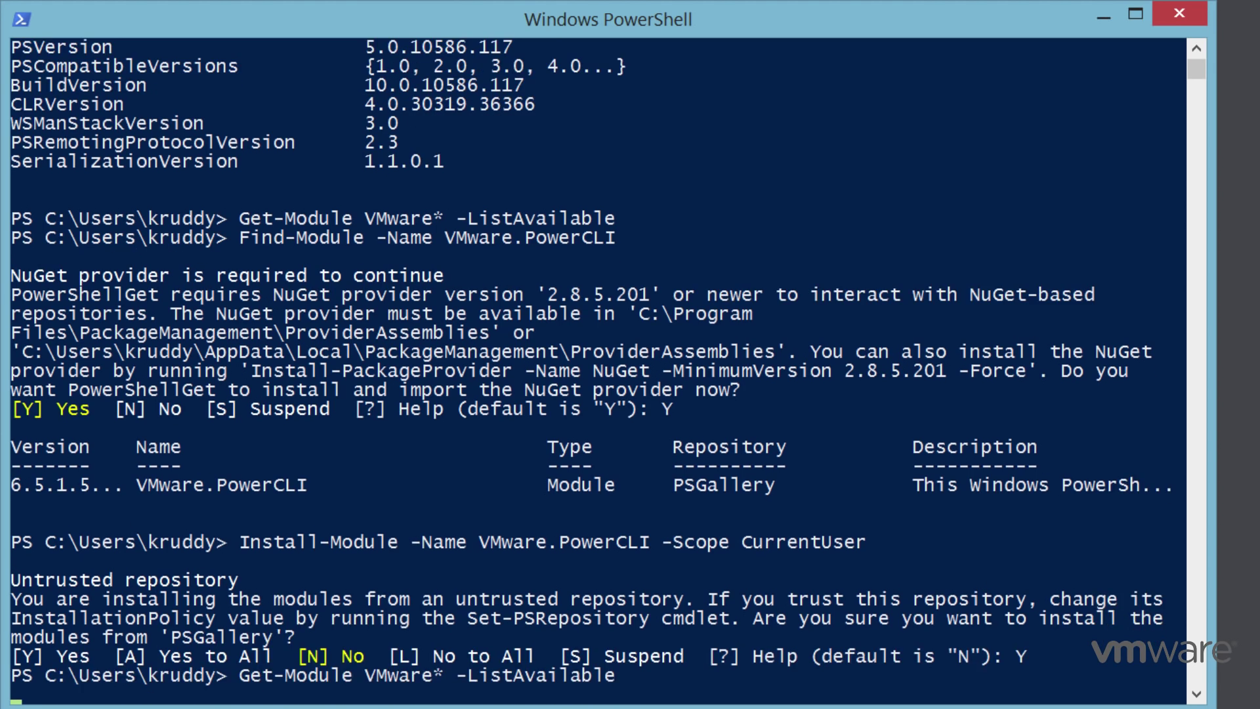
List the installed VMware modules, then list the modules loaded in the session with Get-Module
key(Return)
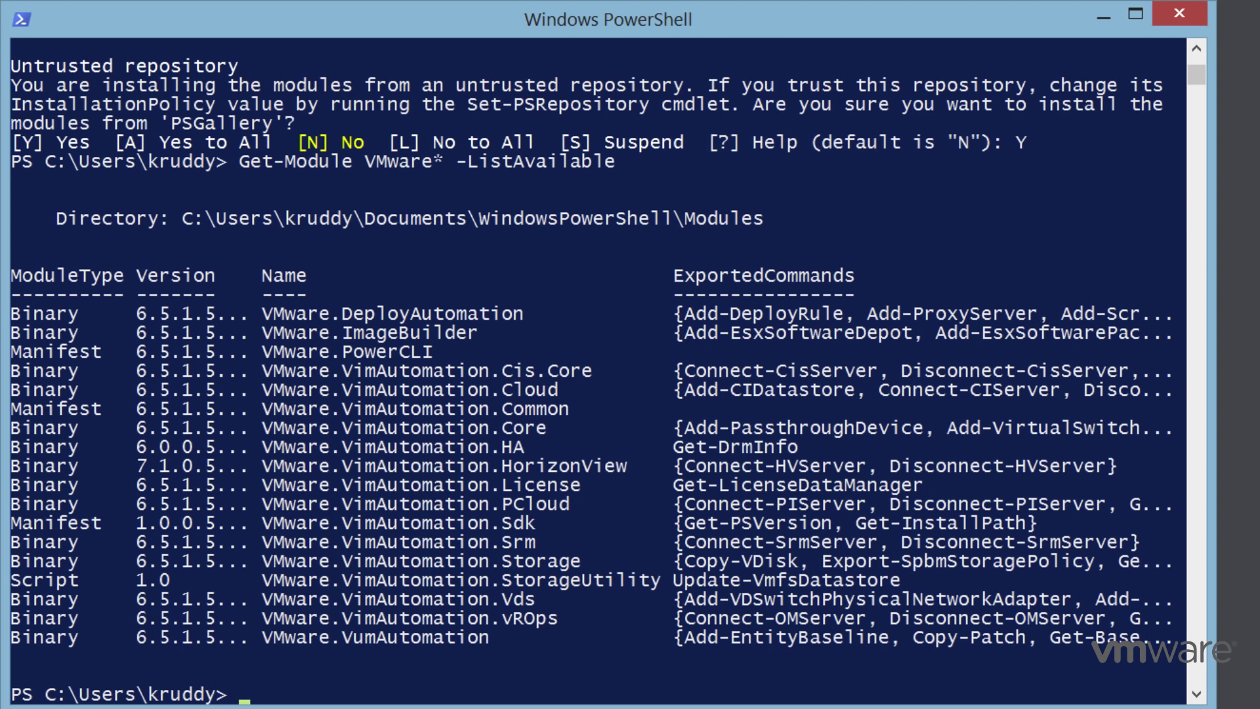
text(get-modu)
key(Tab)
key(Return)
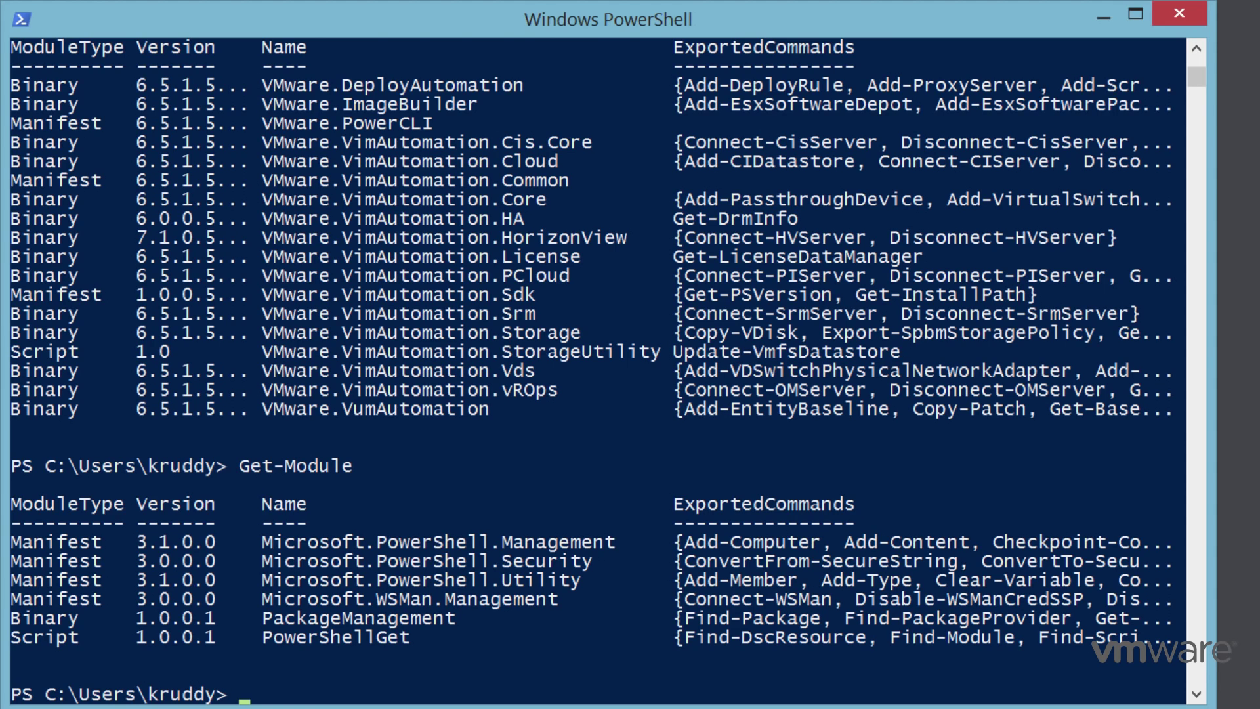
Connect to vcsa-tpa-01.cpbu.lab using $creds with warnings silenced, then list loaded modules again
text(connect-viser)
key(Tab)
text(-Server )
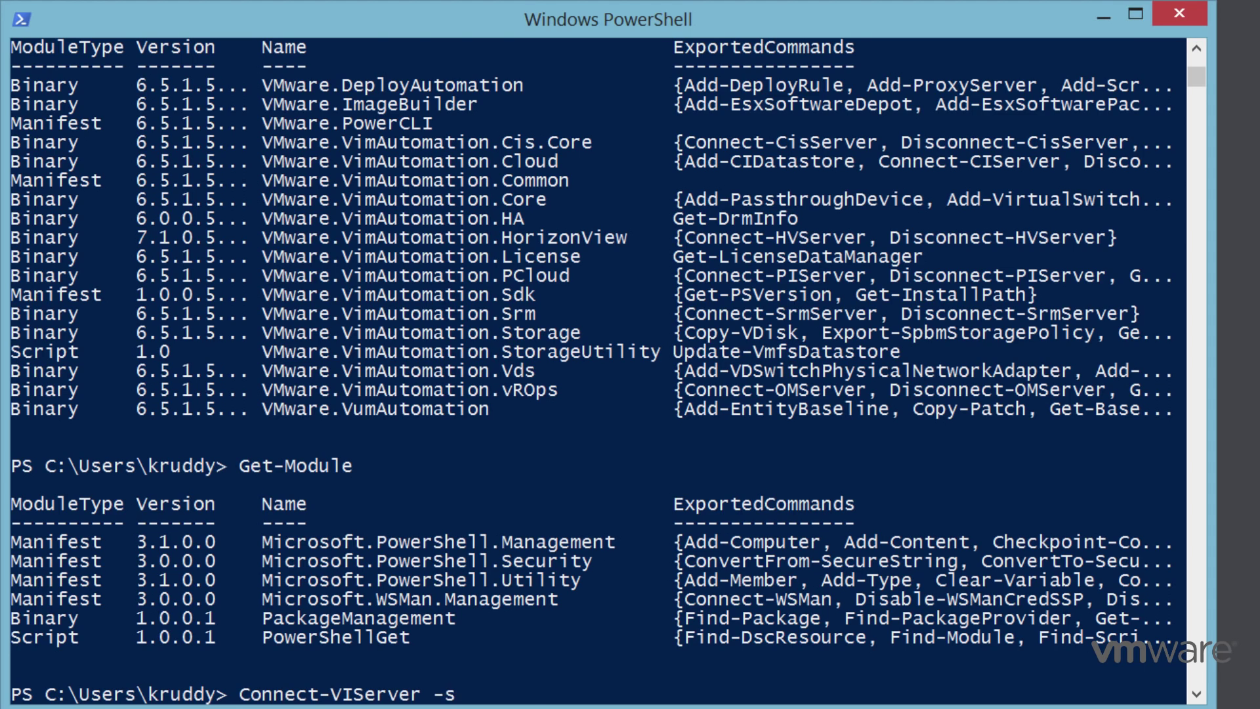
text(vcsa)
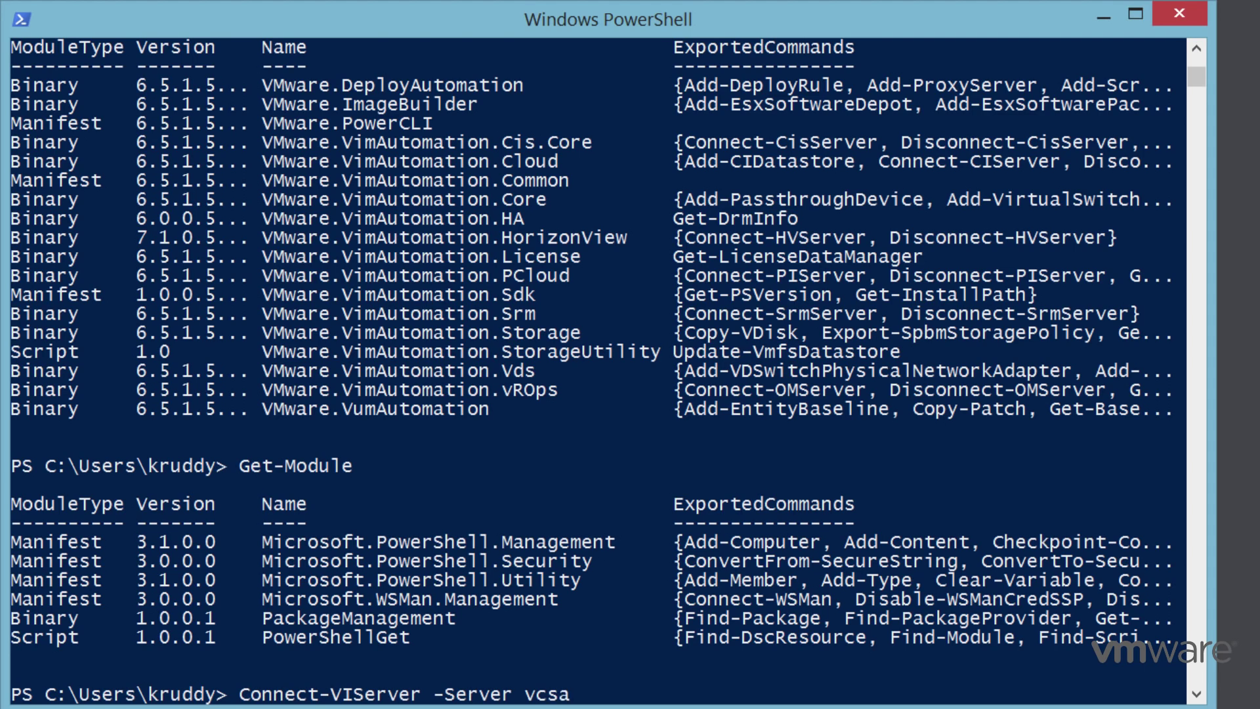
text(-tpa-01.cpbu.lab -Credential $c)
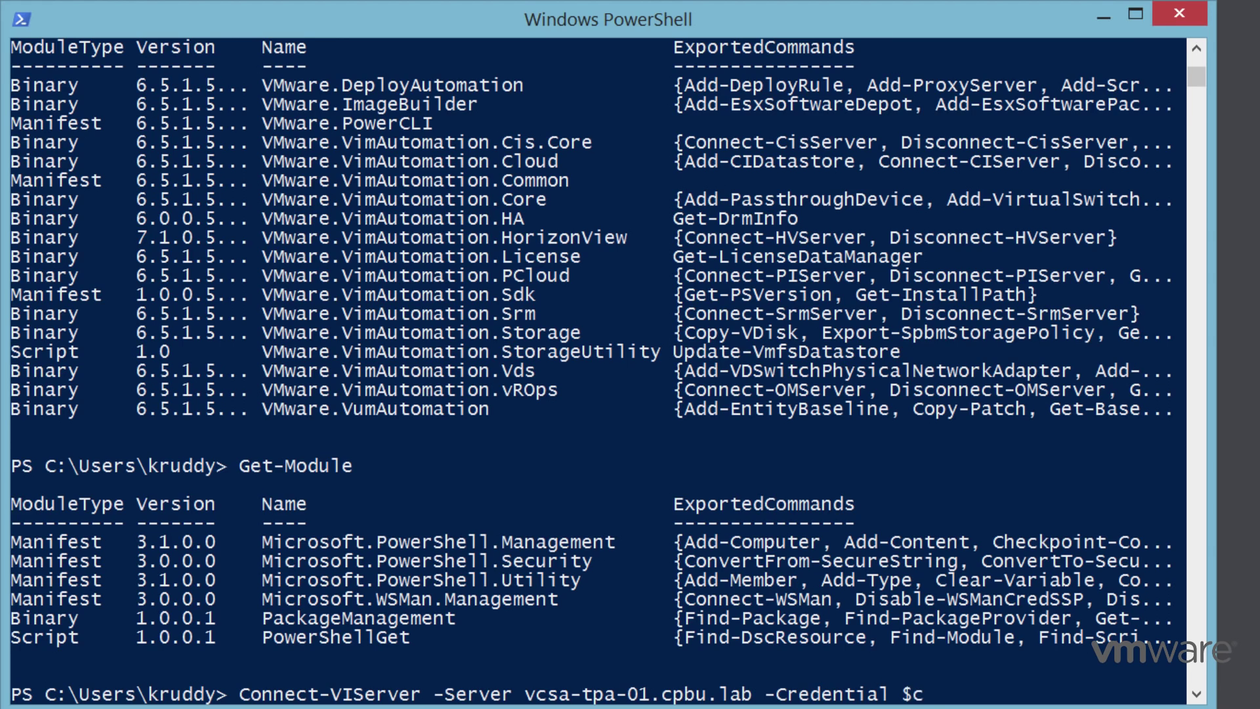
text(reds -WarningAction SilentlyContinue)
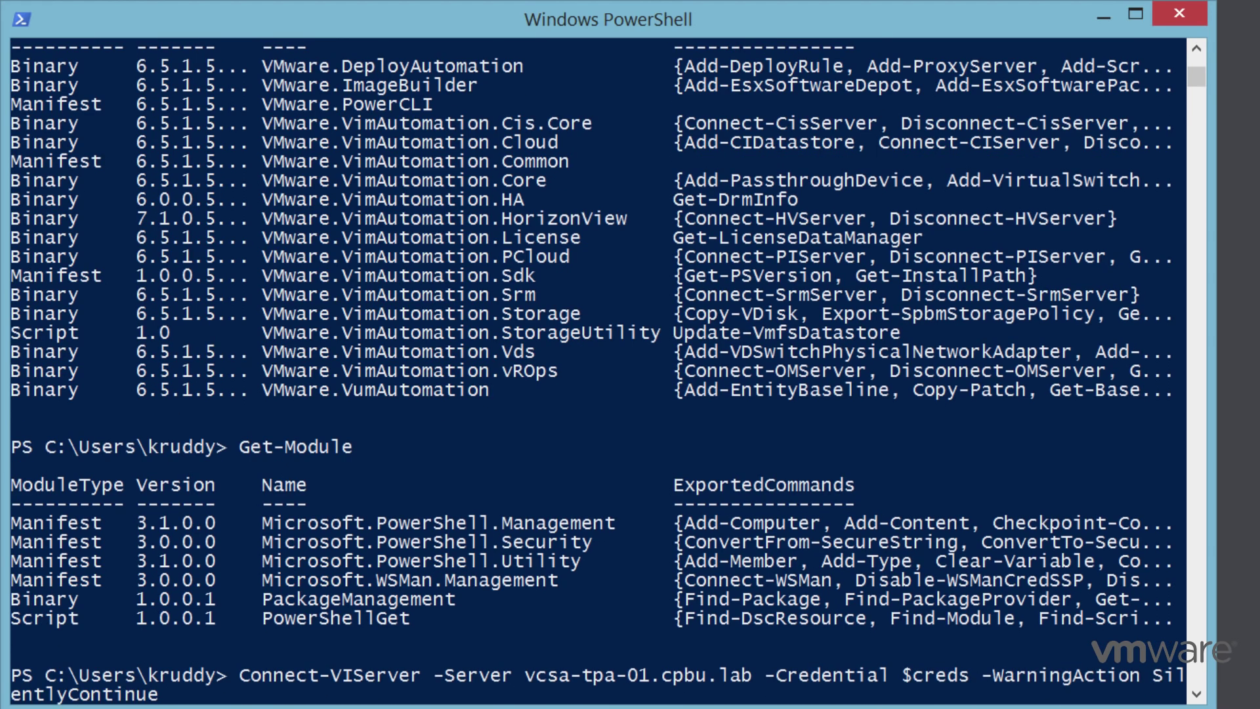
key(Return)
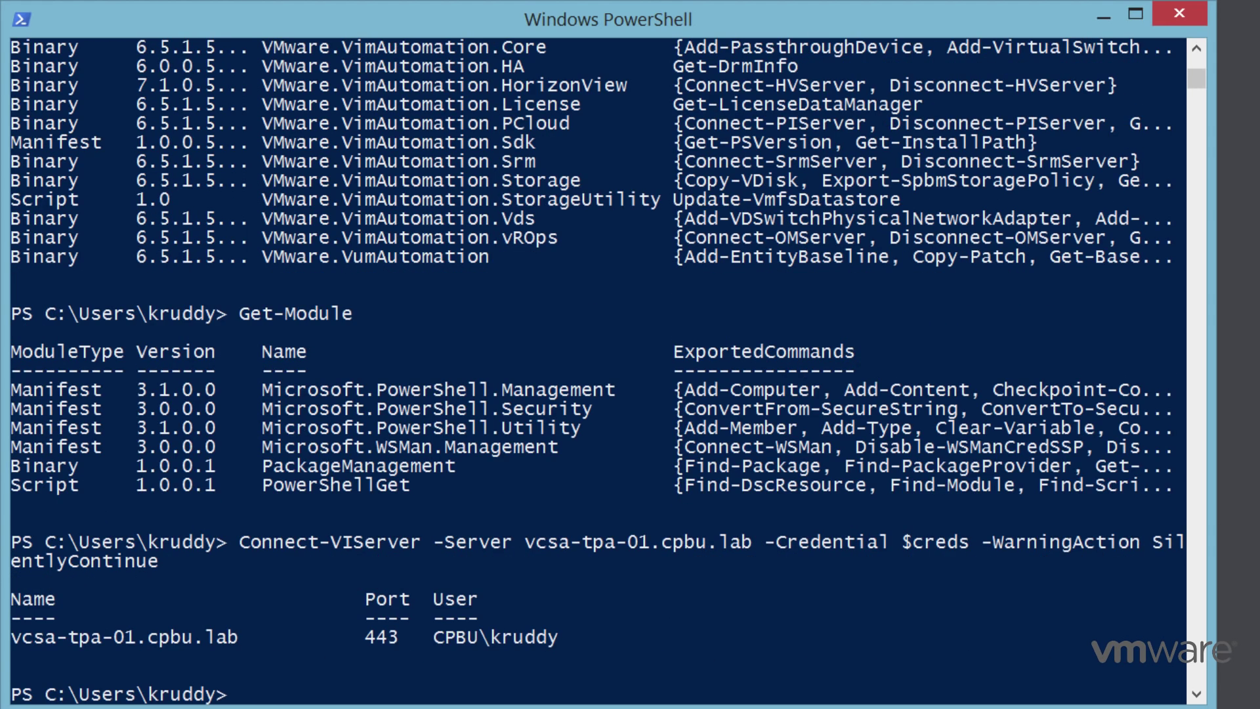
text(get-mod)
key(Tab)
key(Return)
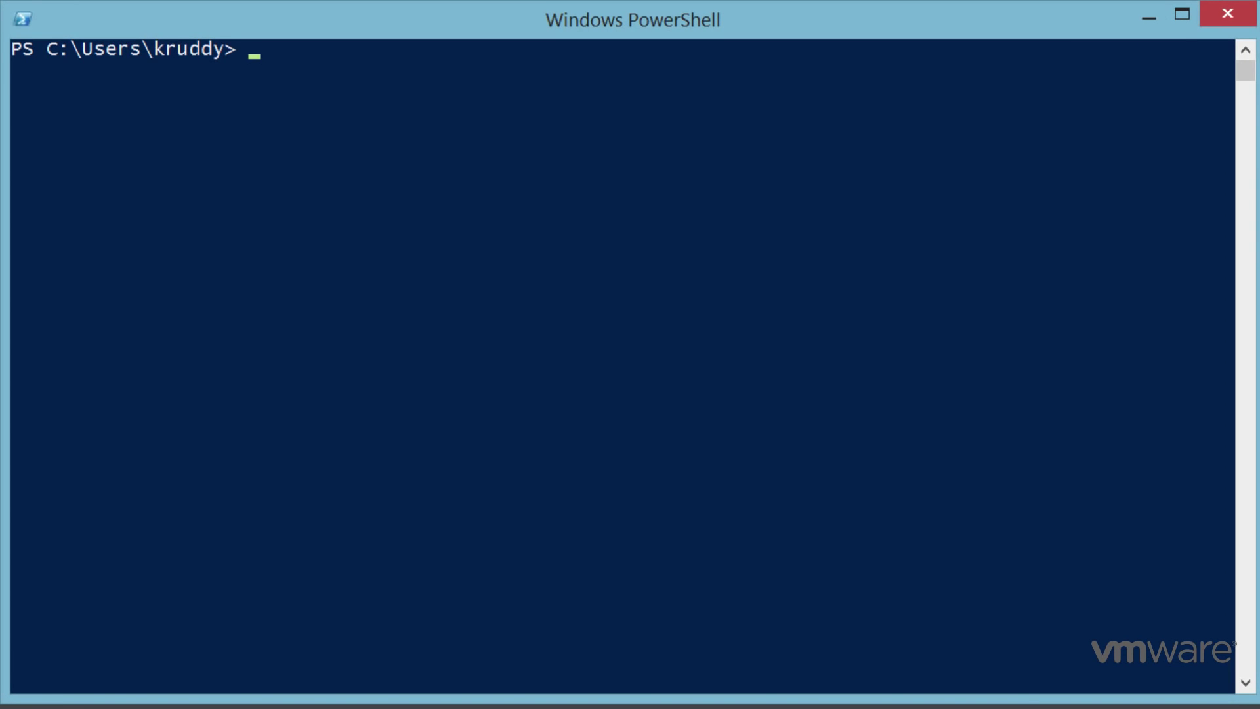
Show $PSVersionTable (PowerShell 4.0) and confirm Get-Module VMware* -ListAvailable returns nothing
text($psvers)
key(Tab)
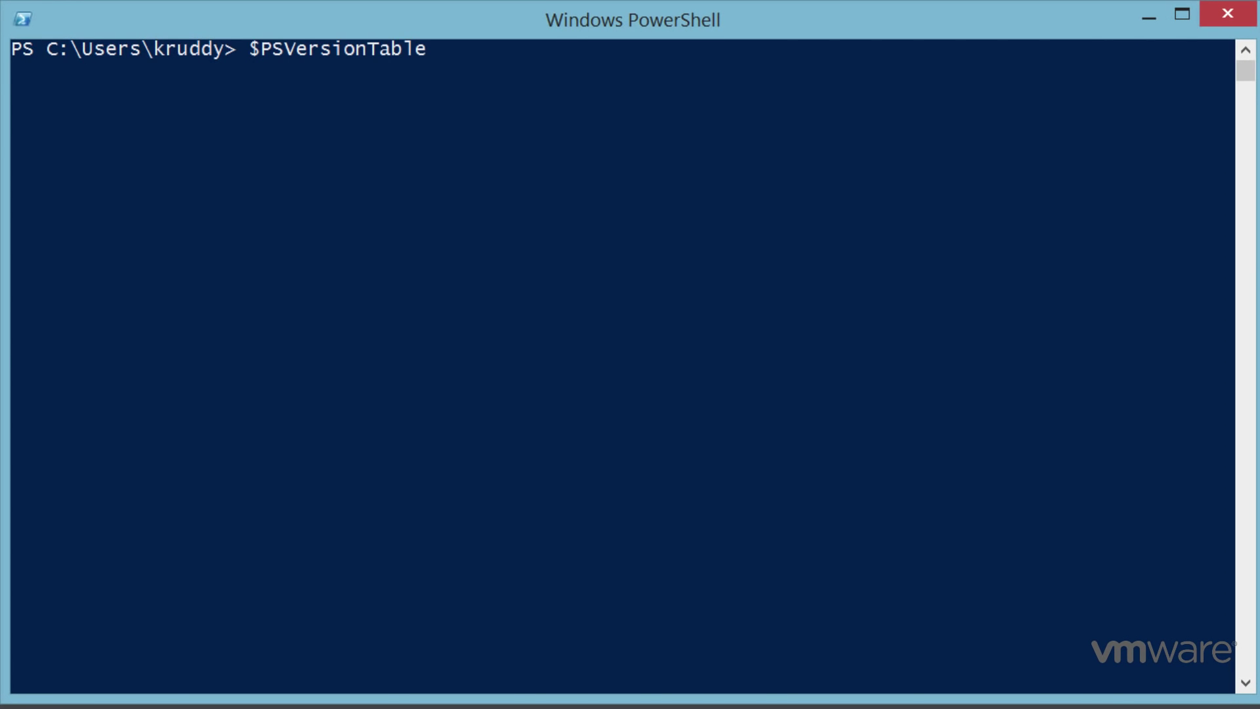
key(Return)
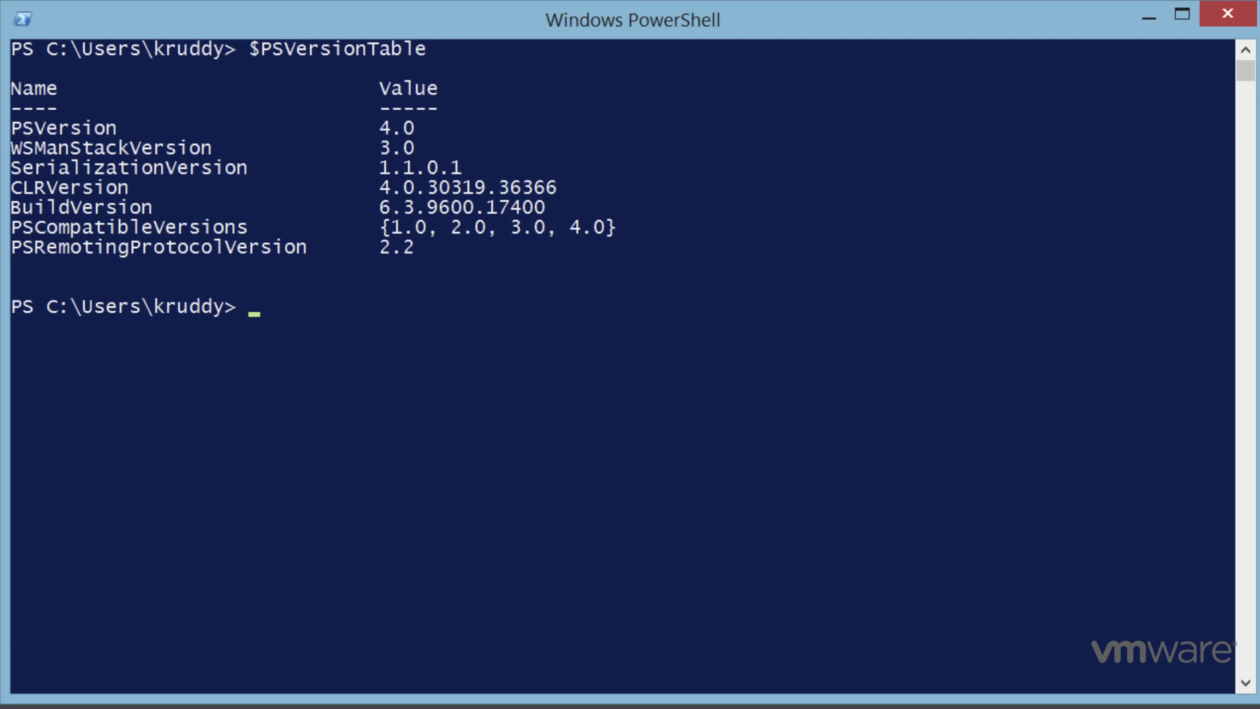
text(get-modu)
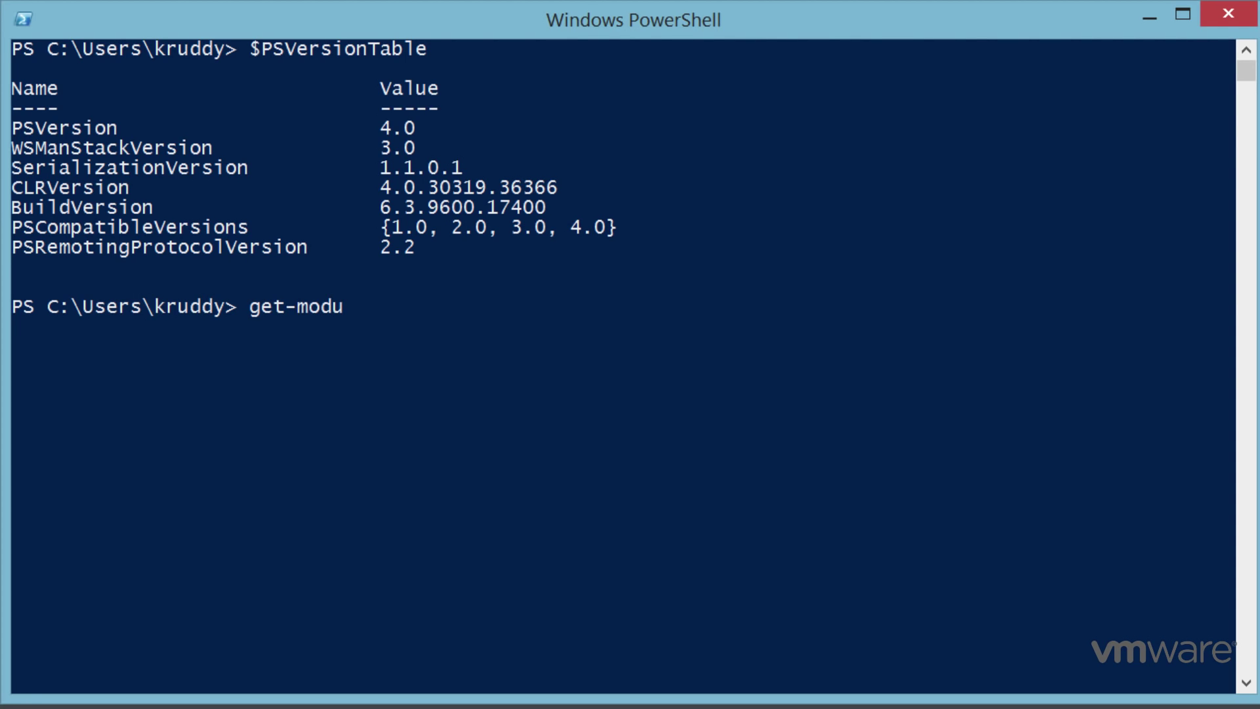
key(Tab)
text(VMware* -lis)
key(Tab)
key(Return)
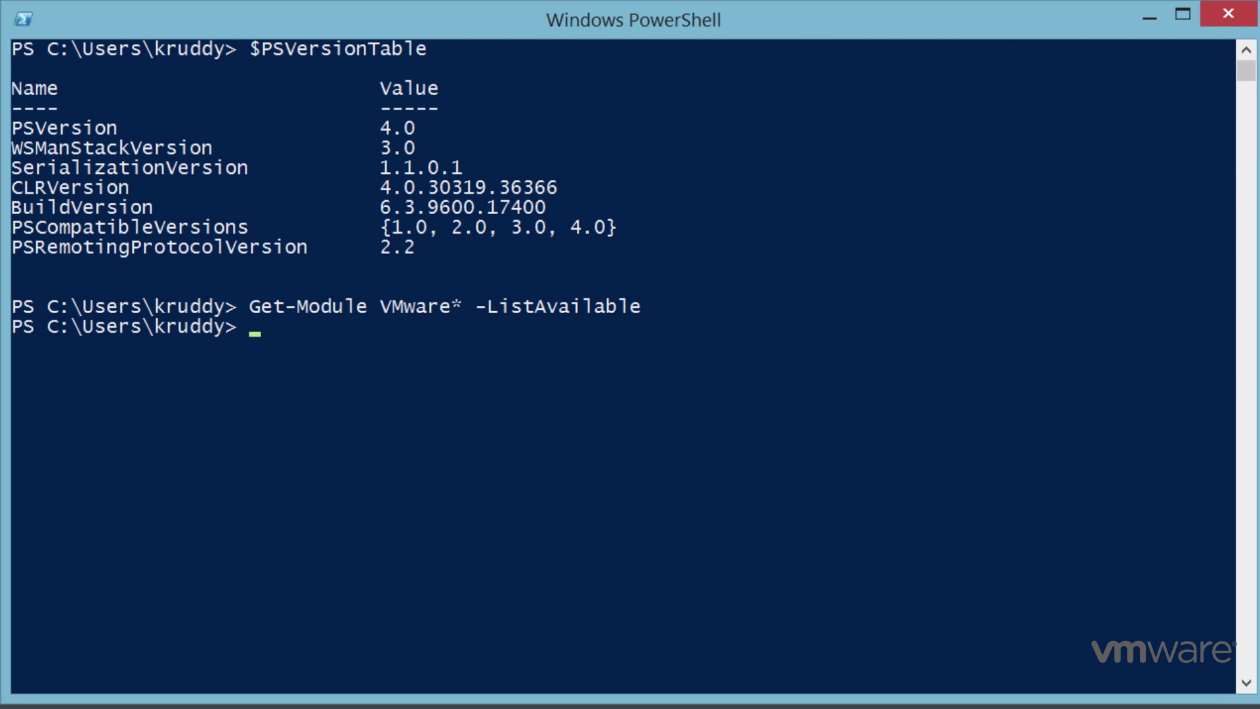
Try find-module -name VMware.PowerCLI, which fails as an unrecognized cmdlet
text(find-module -name VMware.PowerCLI)
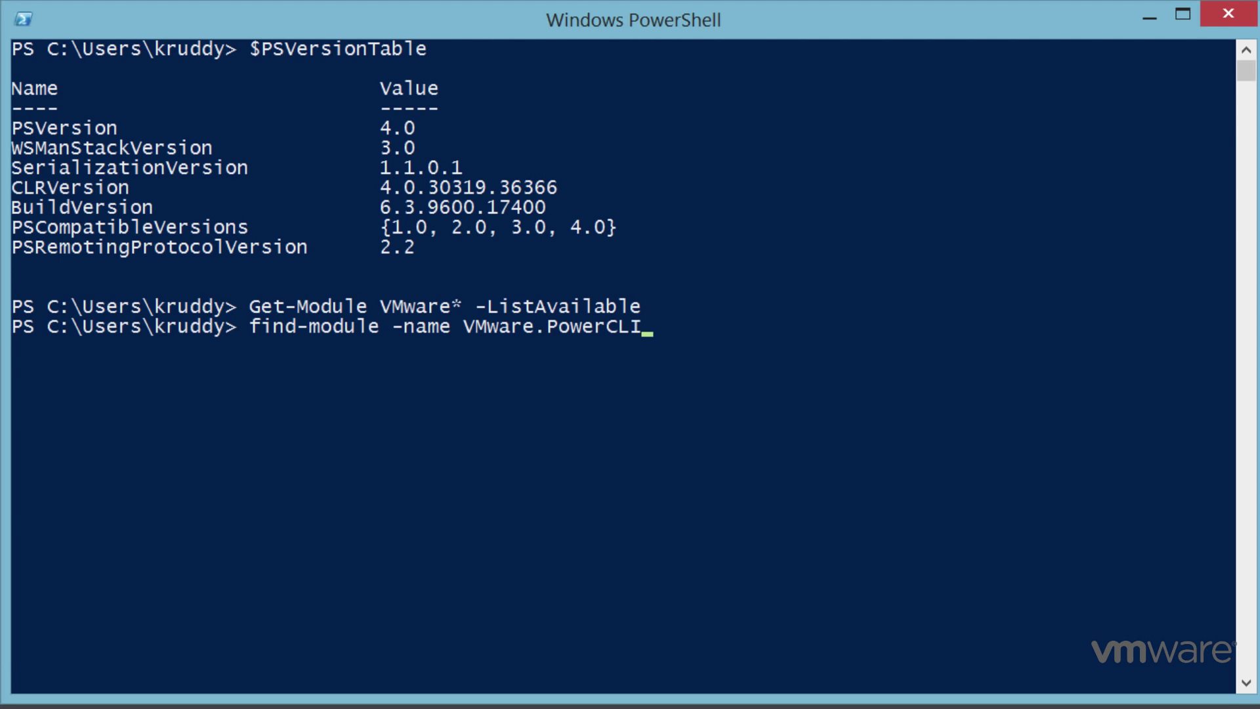
key(Return)
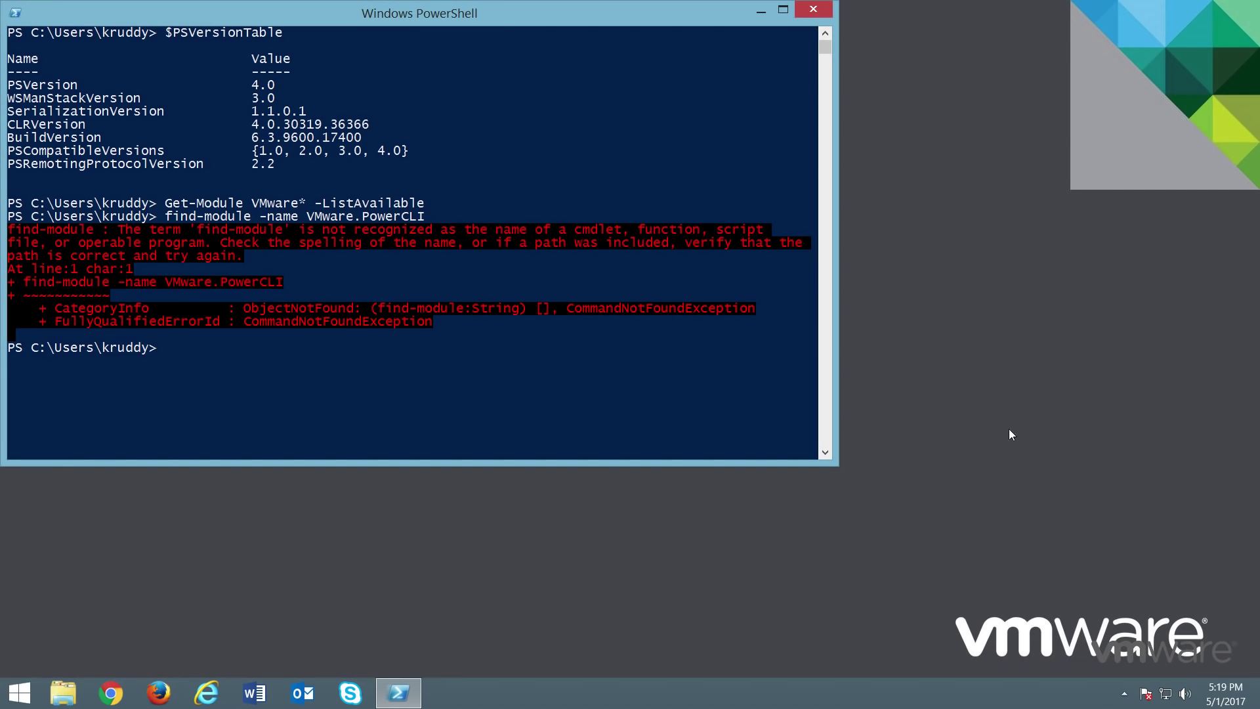
click(124, 694)
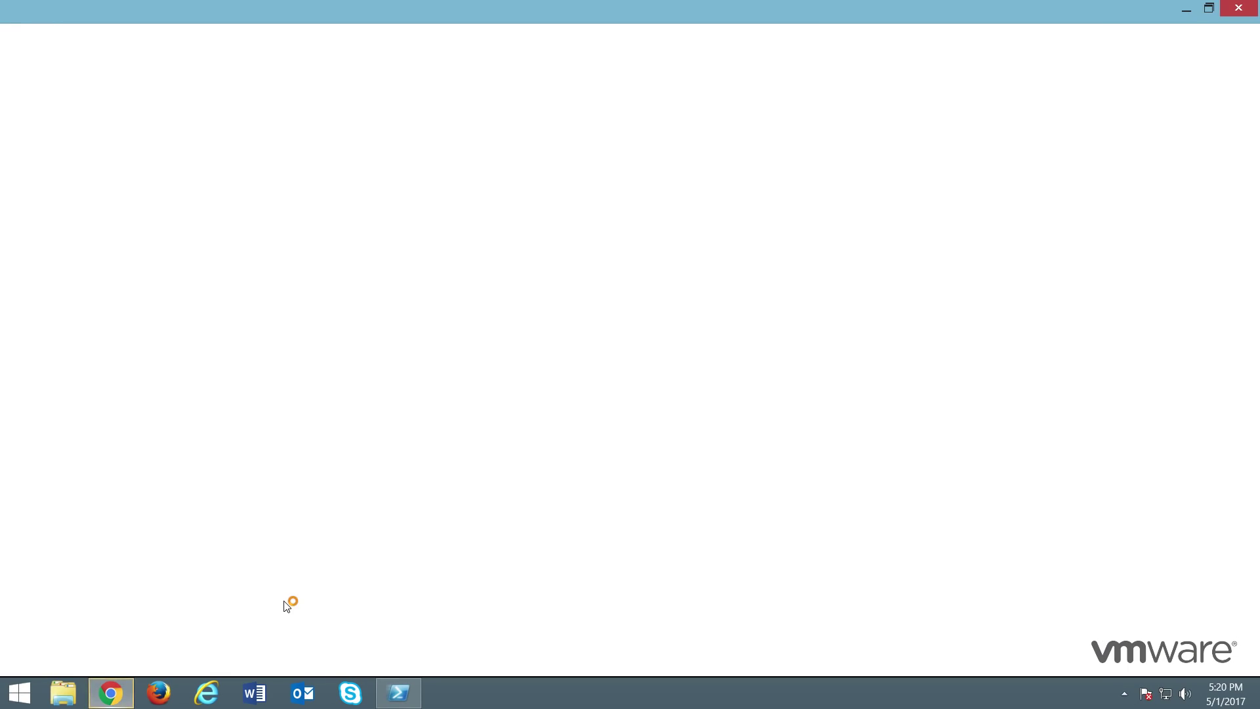
Go to powershellgallery.com and open the PowerShellGet page for PowerShell 3 and 4
text(power)
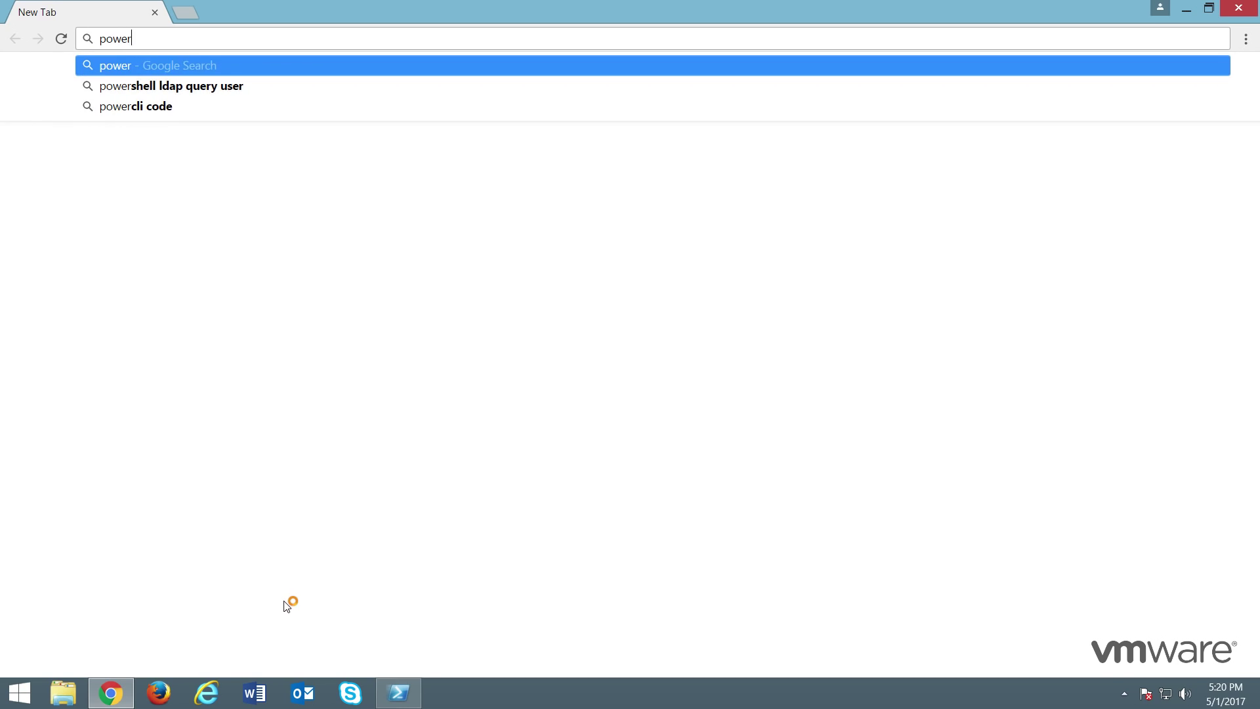
text(shellgallery.com)
key(Return)
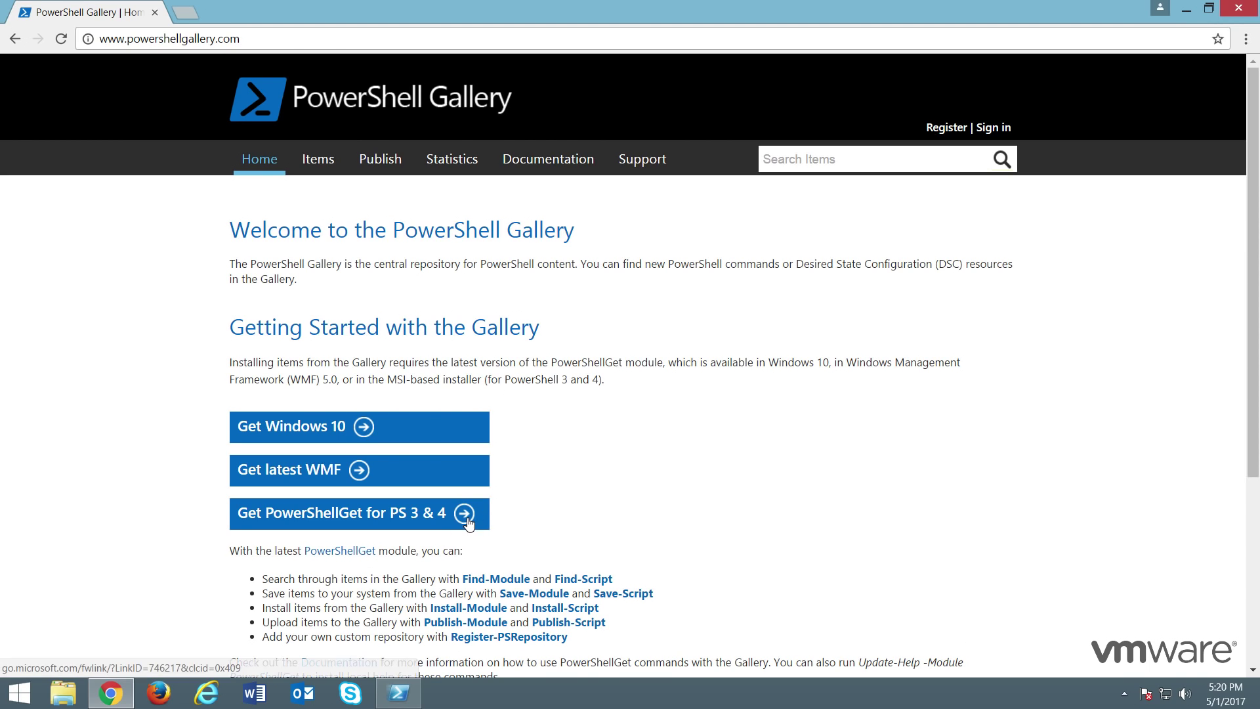
click(467, 522)
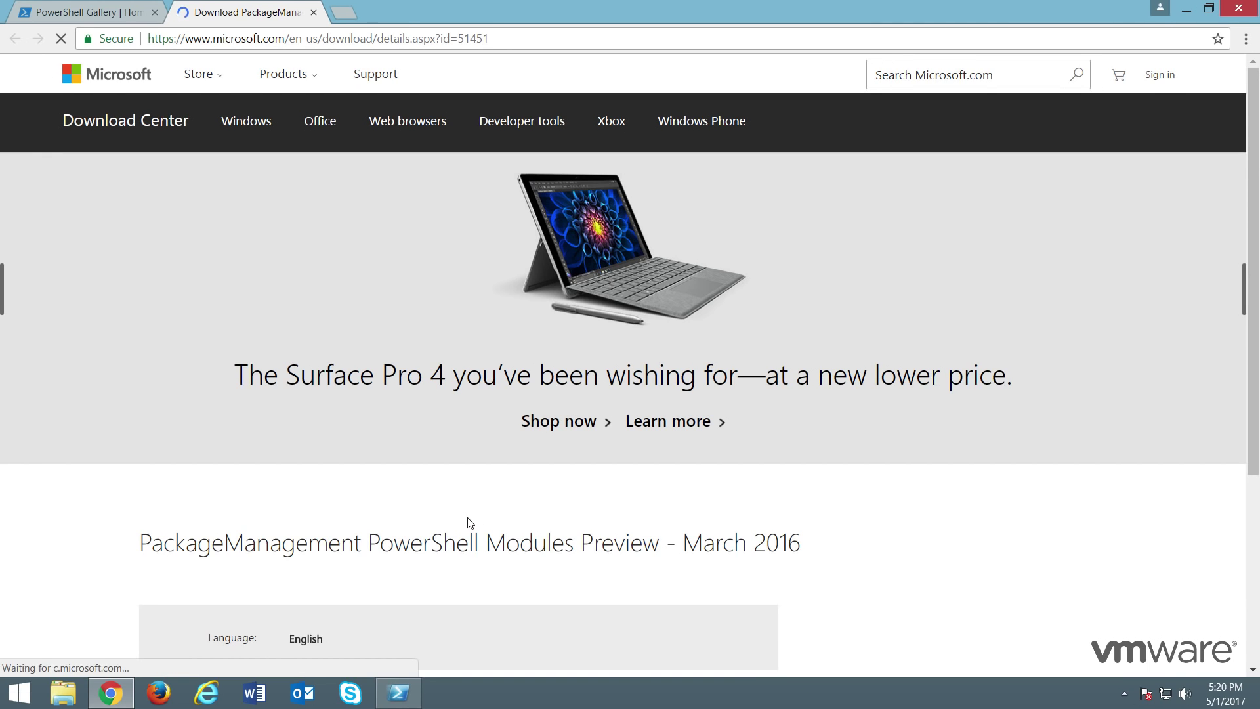
scroll(466, 523, down, 6)
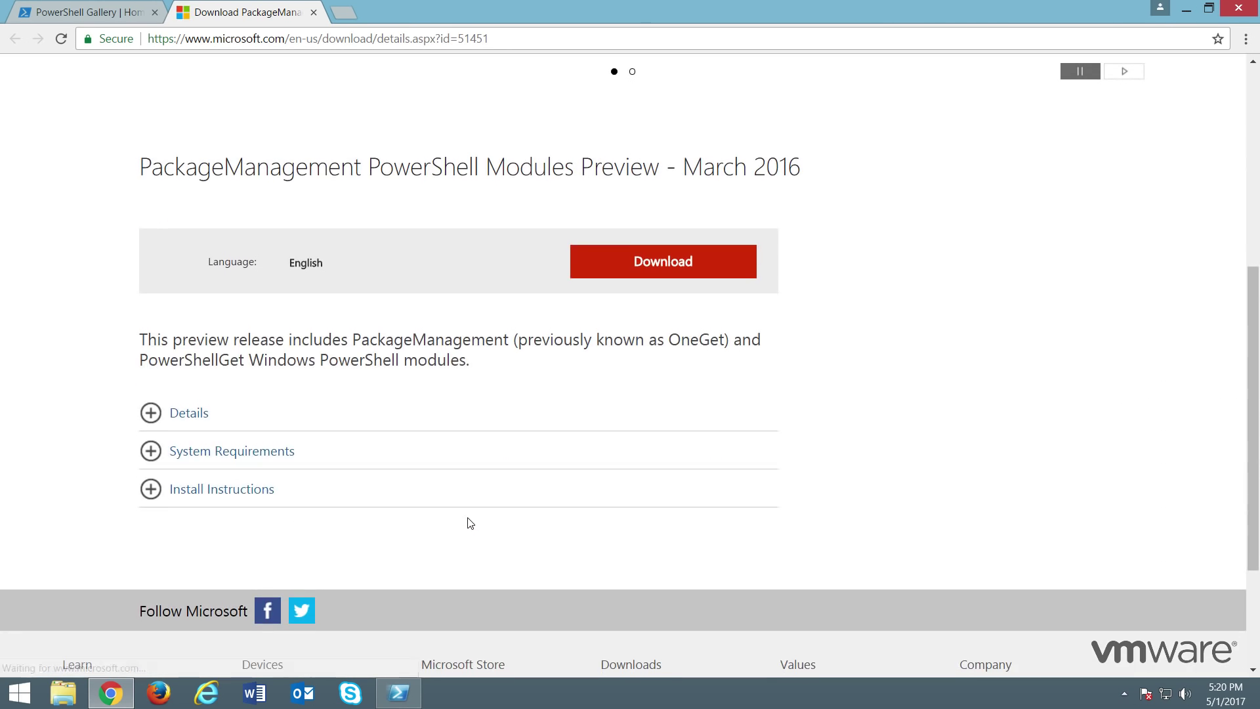
Download the PackageManagement_x64.msi preview installer and launch it from Chrome's download bar
click(708, 266)
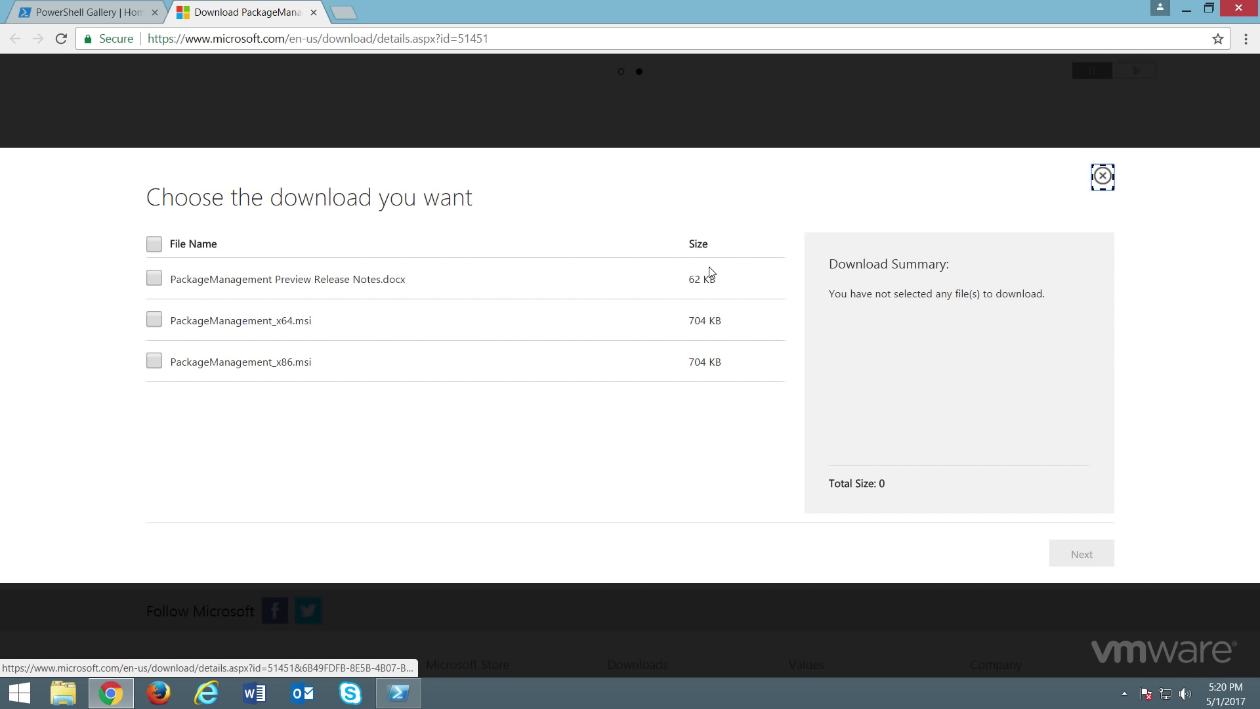
click(153, 321)
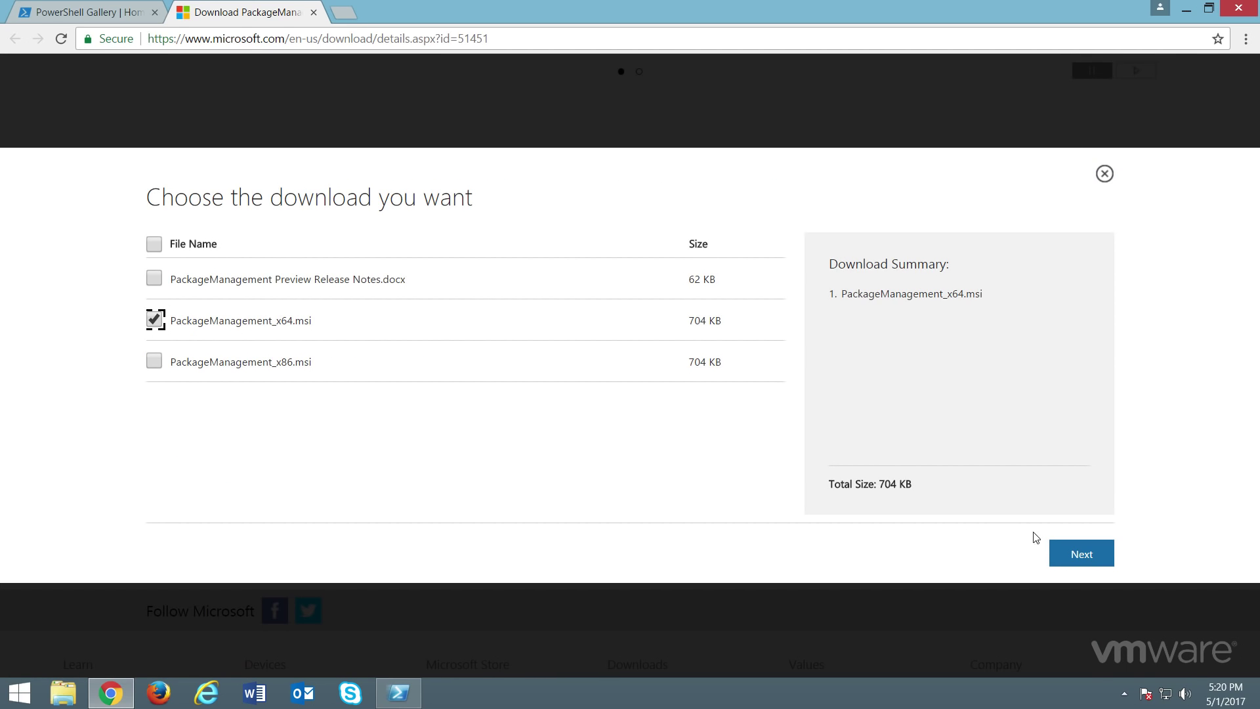
click(1088, 561)
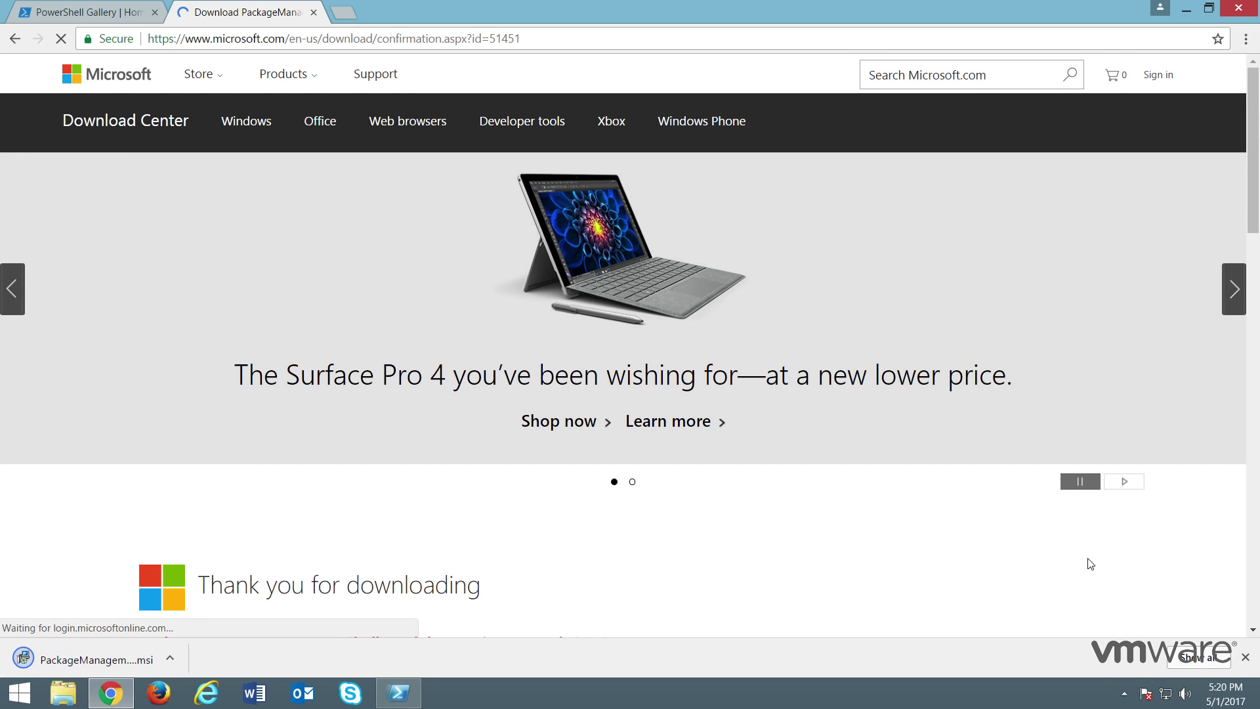
click(172, 656)
click(220, 558)
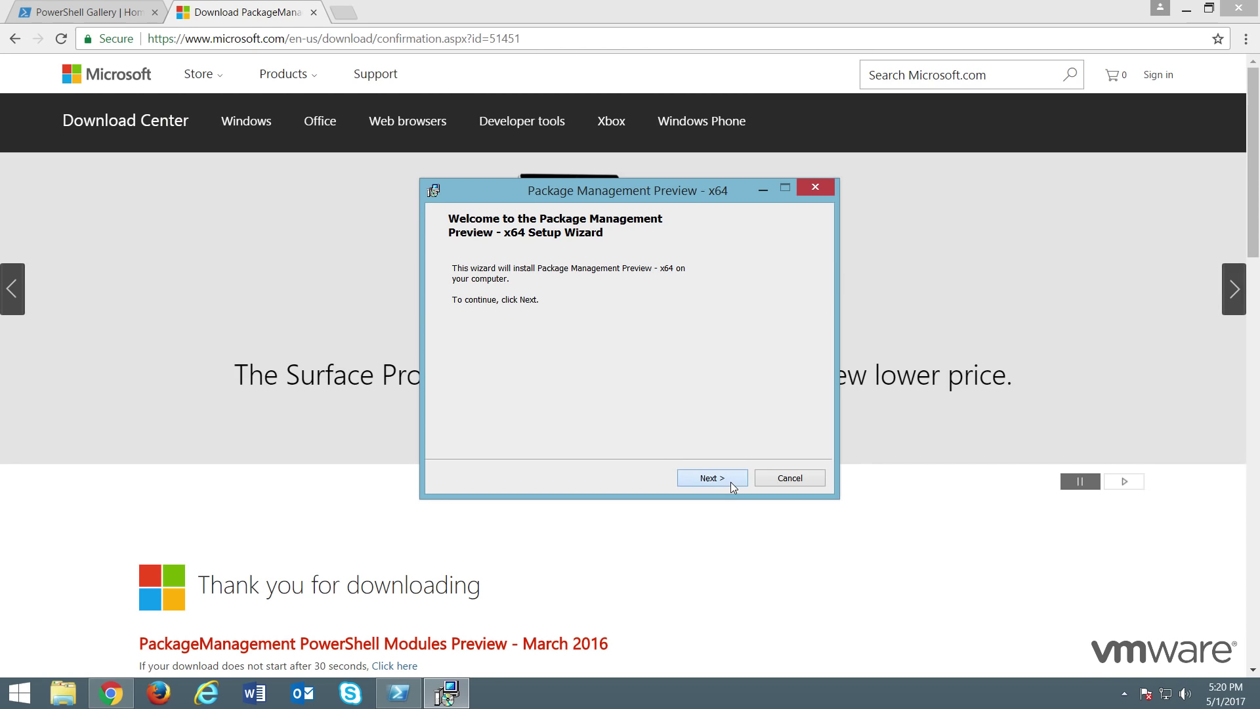
Install Package Management Preview x64 with the license accepted, finish the wizard, and close Chrome
click(730, 482)
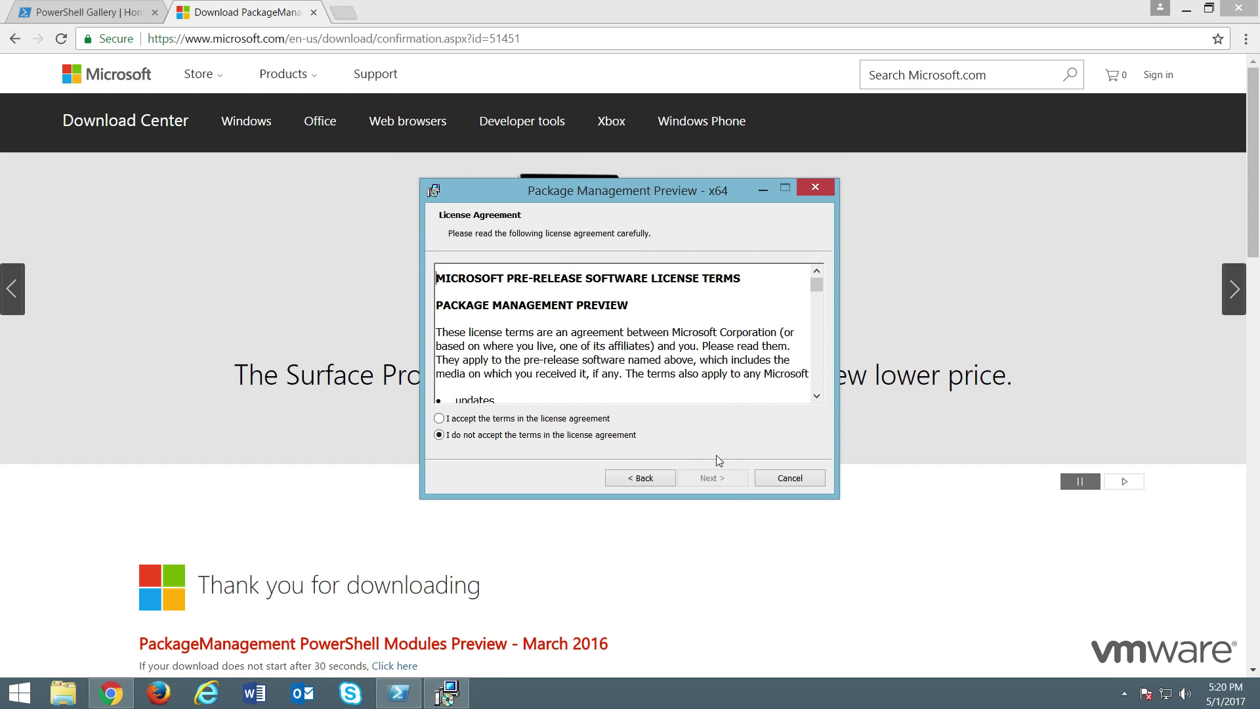
drag(815, 291, 814, 398)
click(572, 420)
click(717, 479)
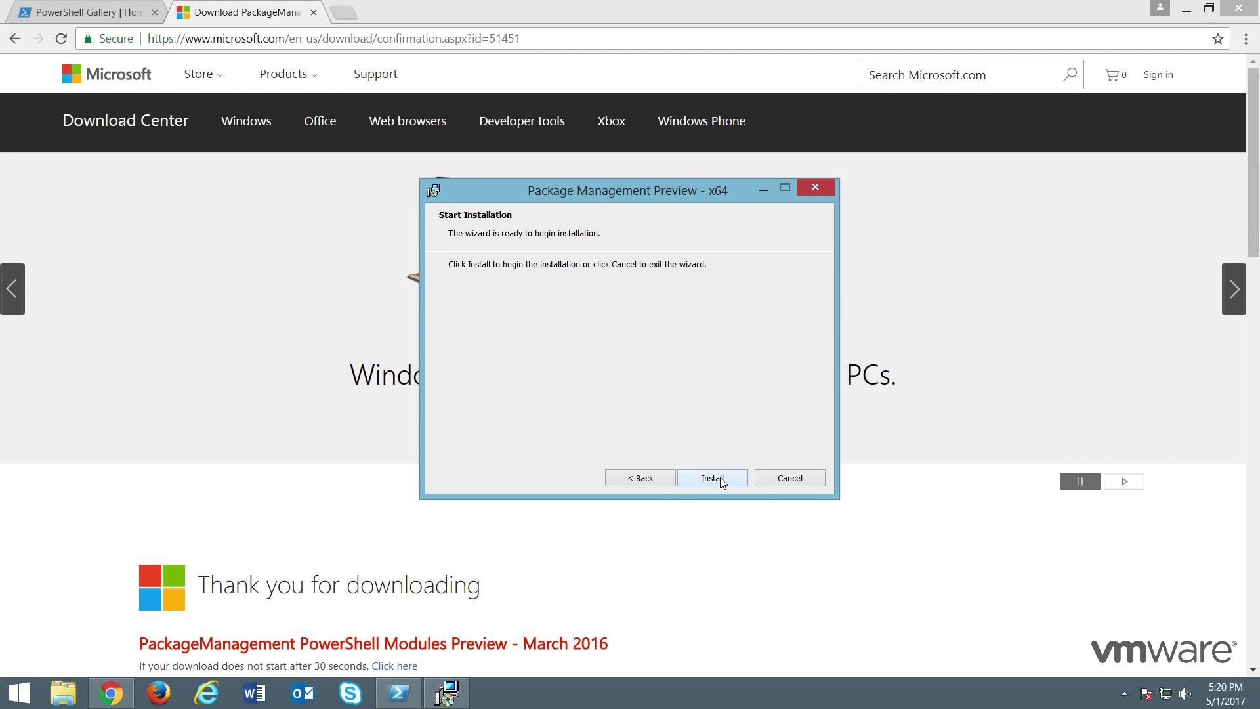
click(719, 477)
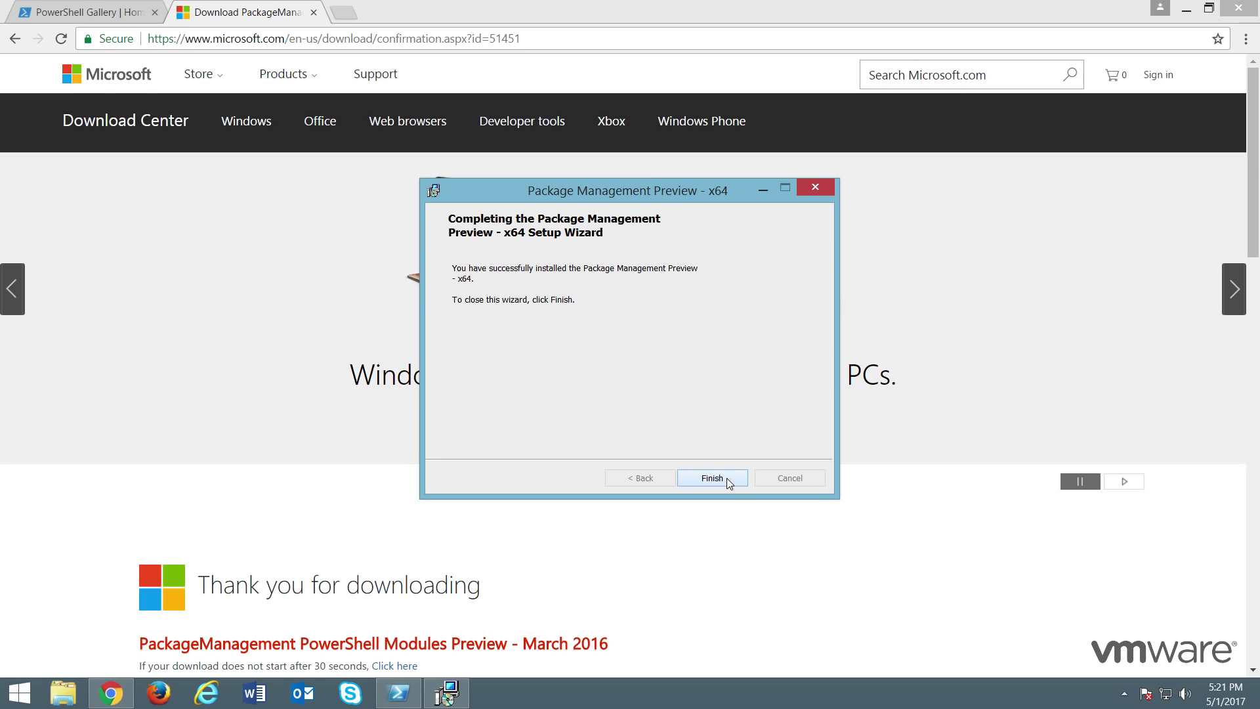
click(727, 478)
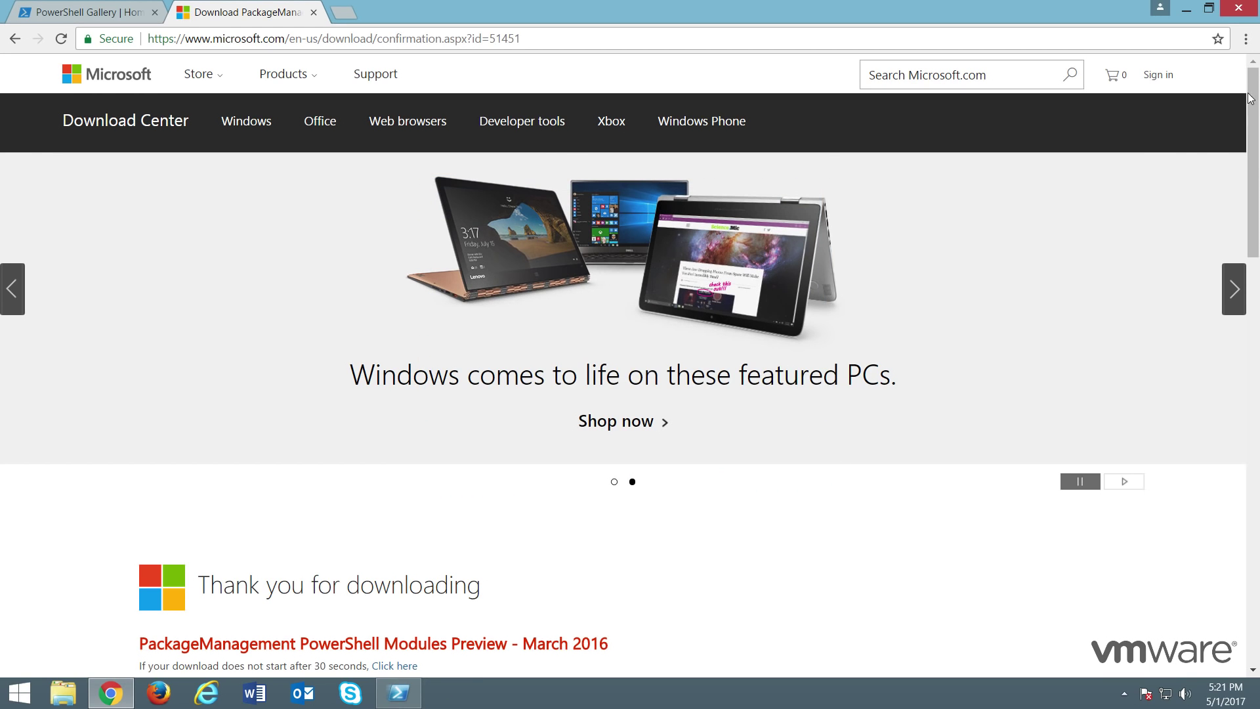
click(1239, 8)
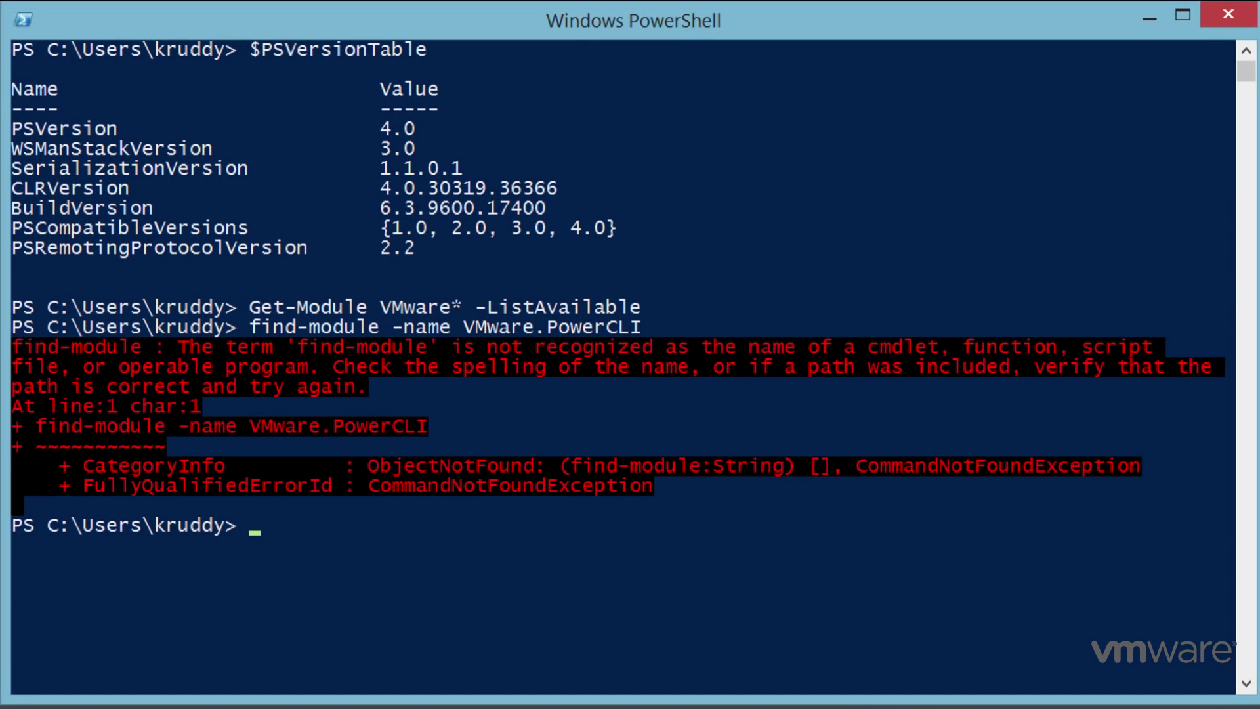
Rerun find-module -name VMware.PowerCLI and answer Y to install the NuGet provider
key(Up)
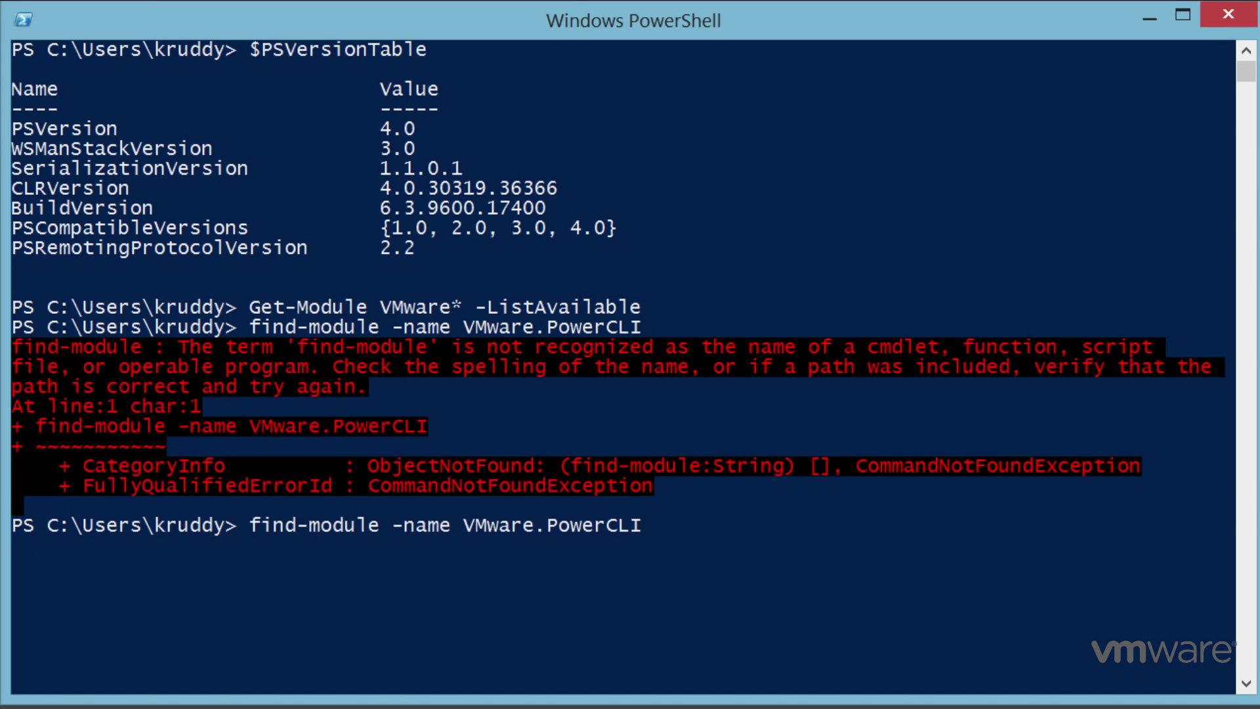
text(Y)
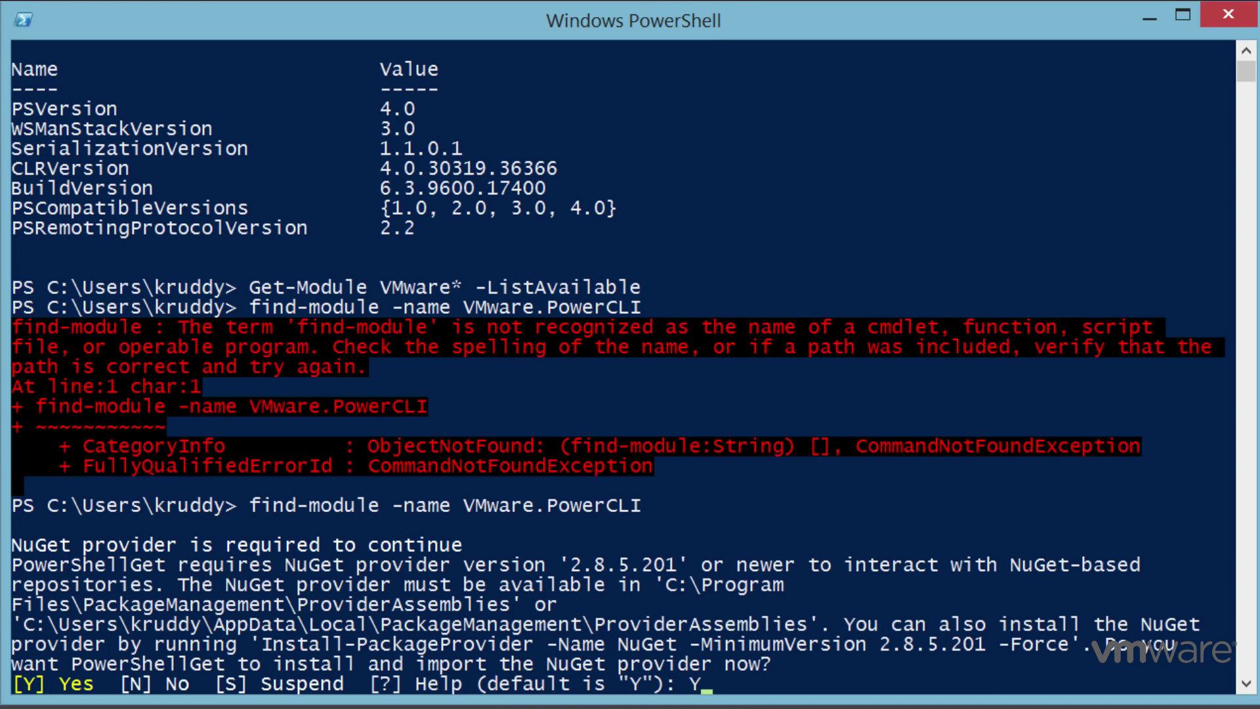
key(Return)
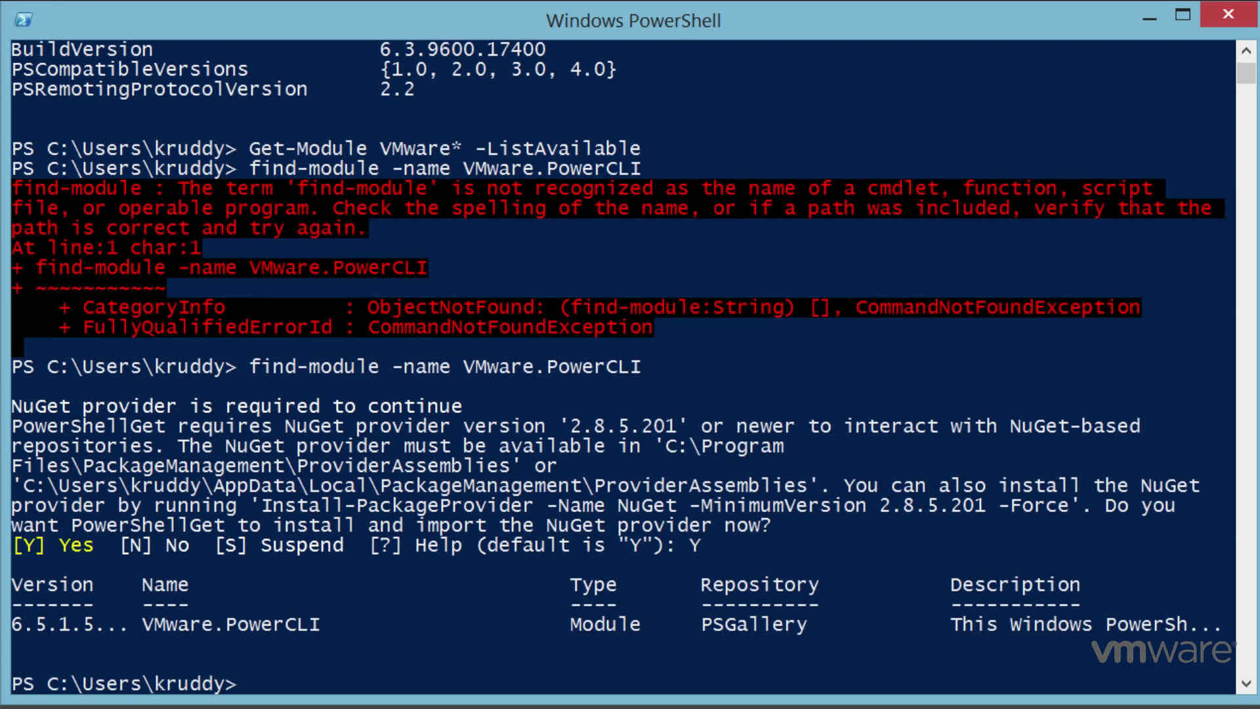
Run Install-Module -Name VMware.PowerCLI -Scope CurrentUser and answer Y to trust PSGallery
text(install-modu)
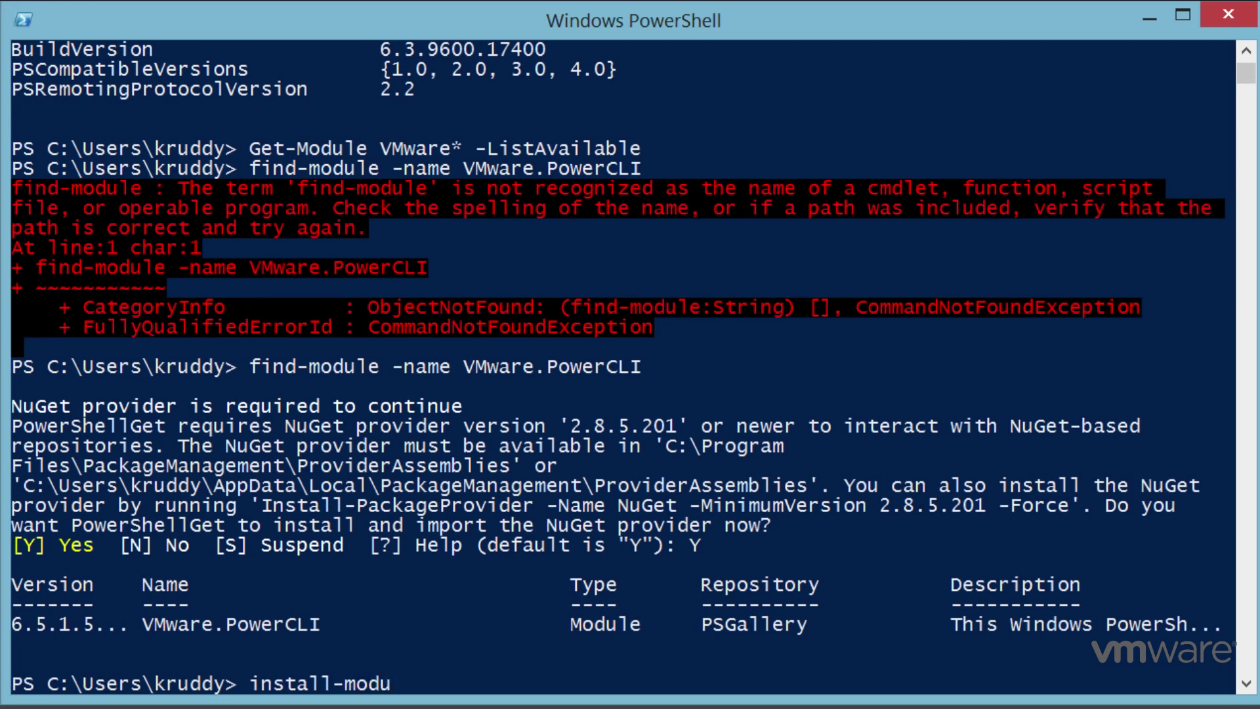
key(Tab)
text(-na)
key(Tab)
text(VMware.P)
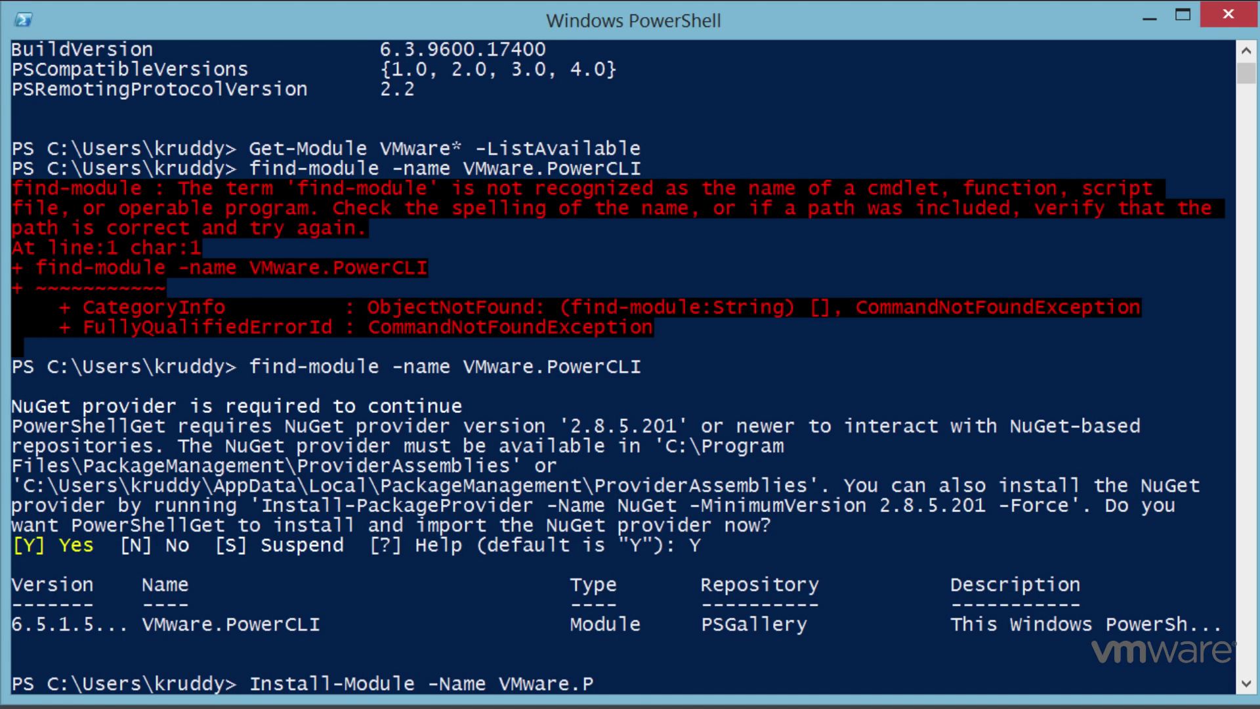
text(owerCLI -sc)
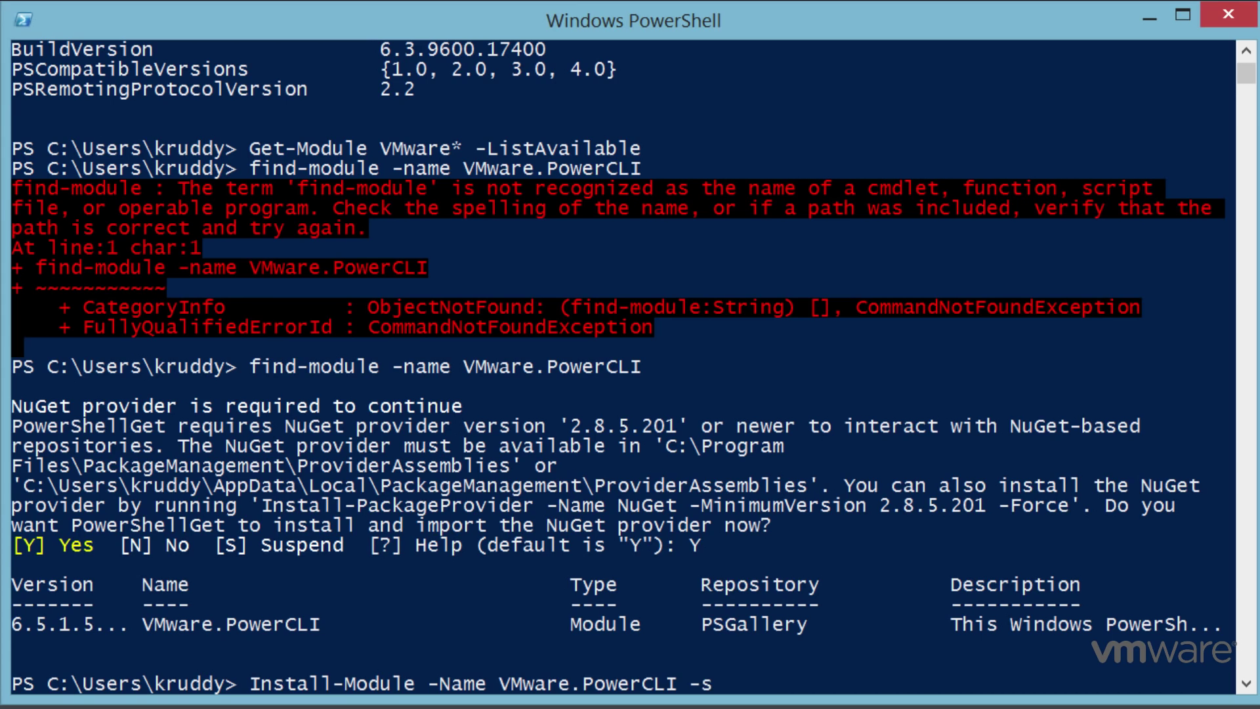
key(Tab)
text(cur)
key(Tab)
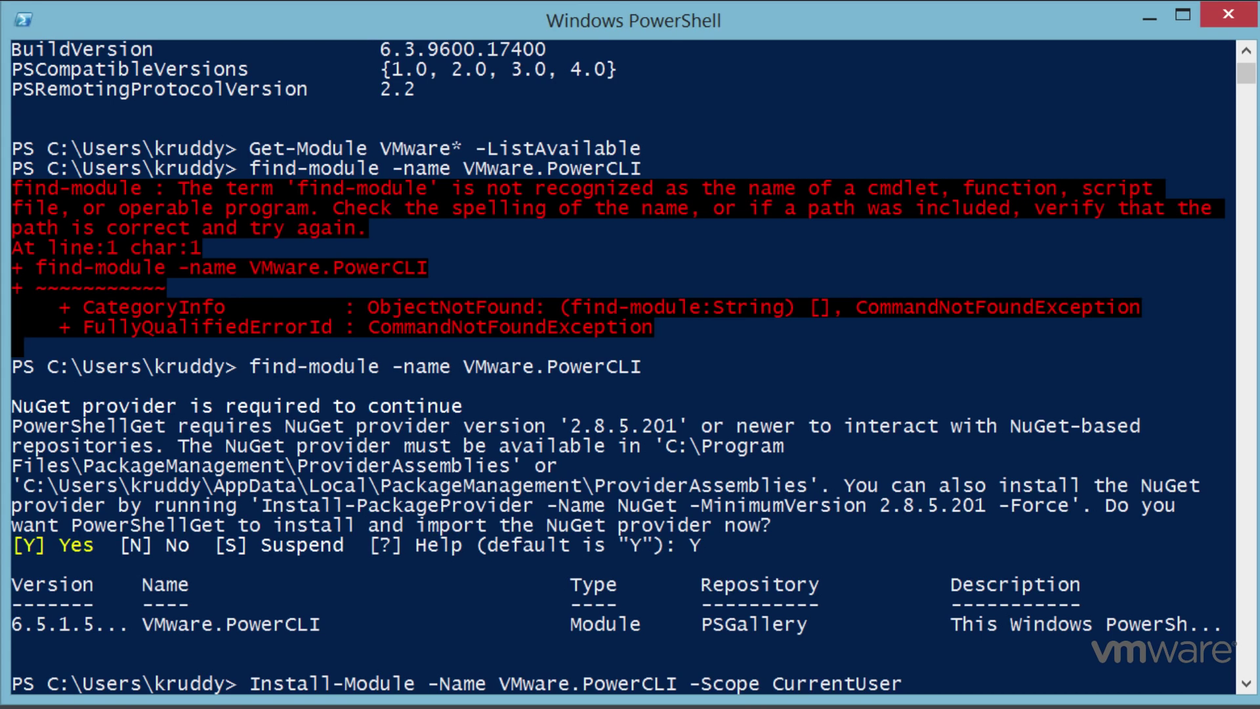
key(Return)
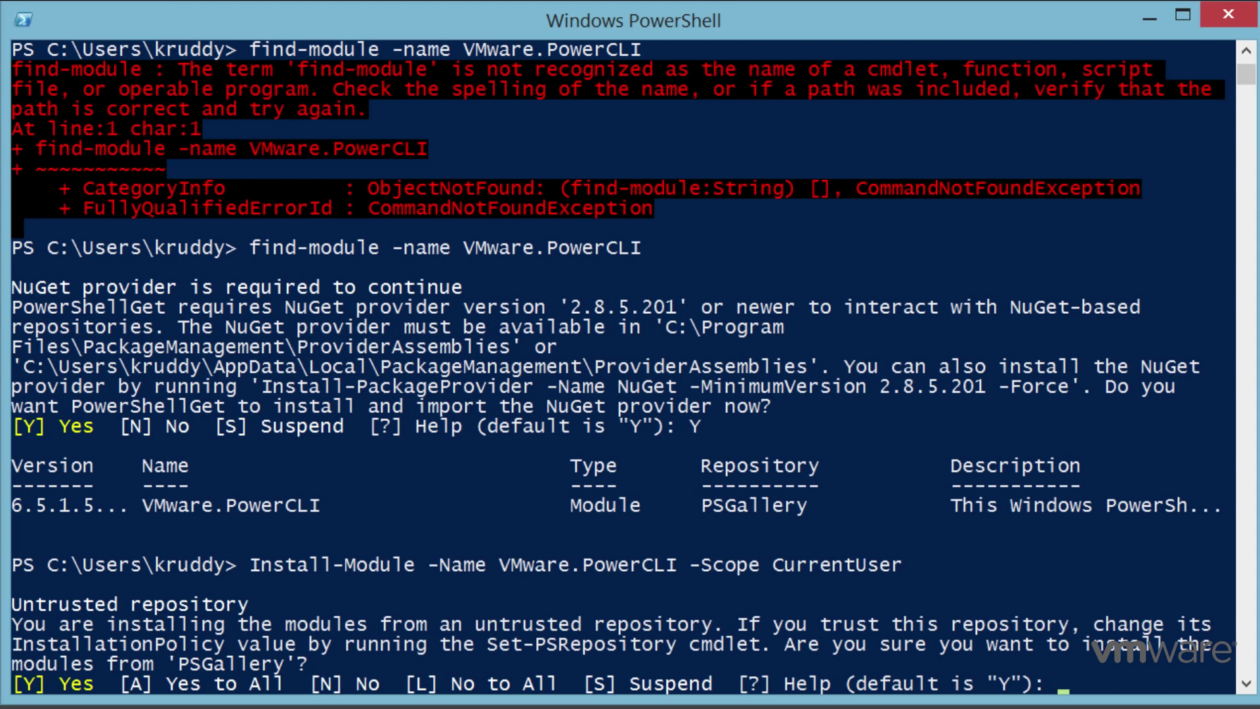
text(Y)
key(Return)
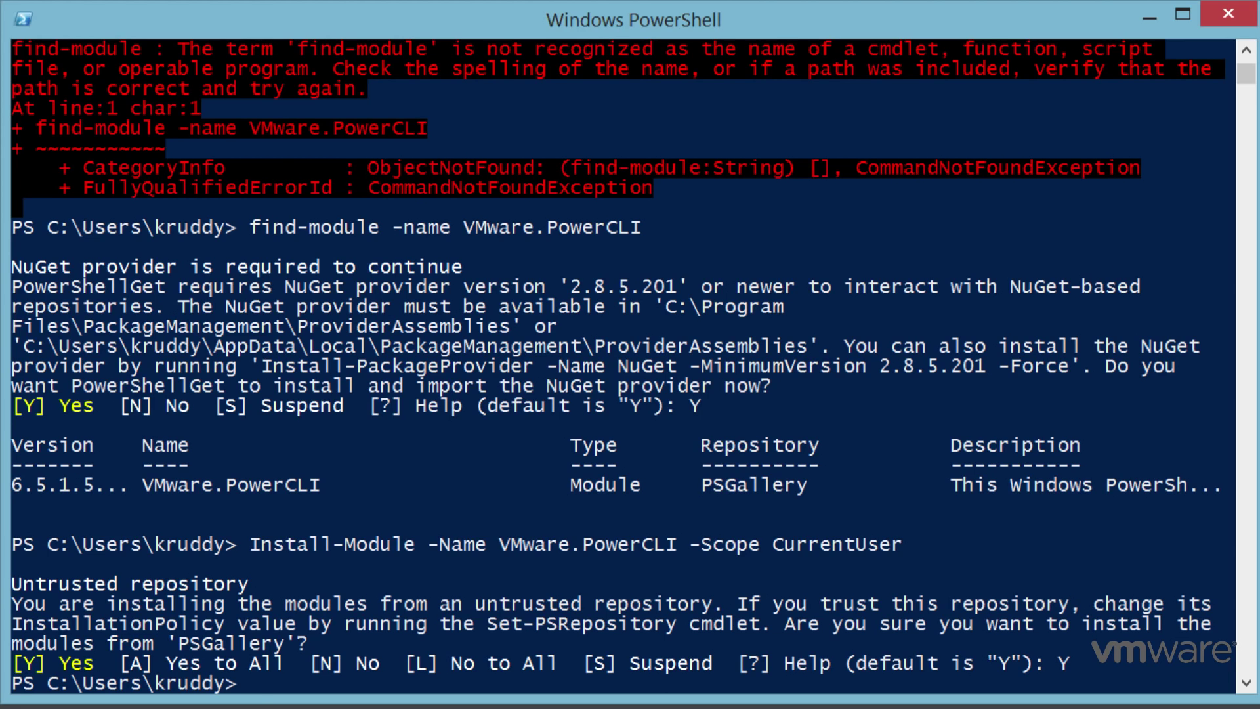
List all installed VMware modules with Get-Module VMware* -ListAvailable
text(get-module)
key(Tab)
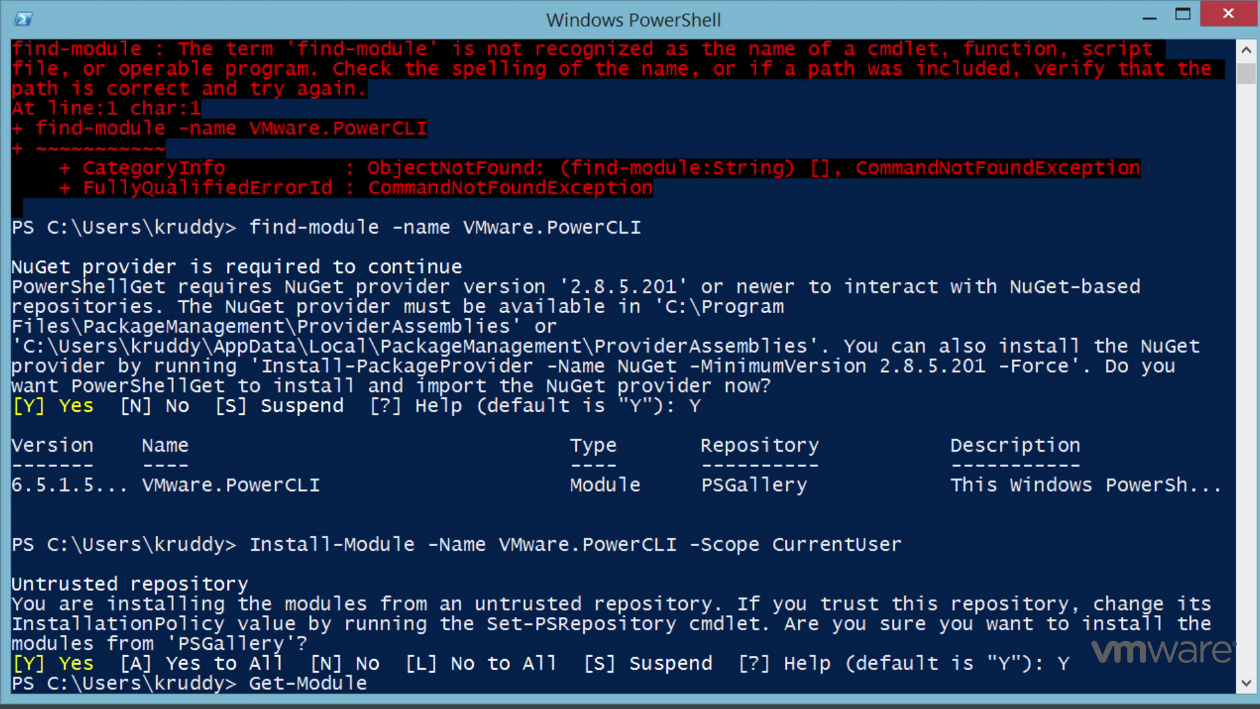
text(VMware* -lis)
key(Tab)
key(Return)
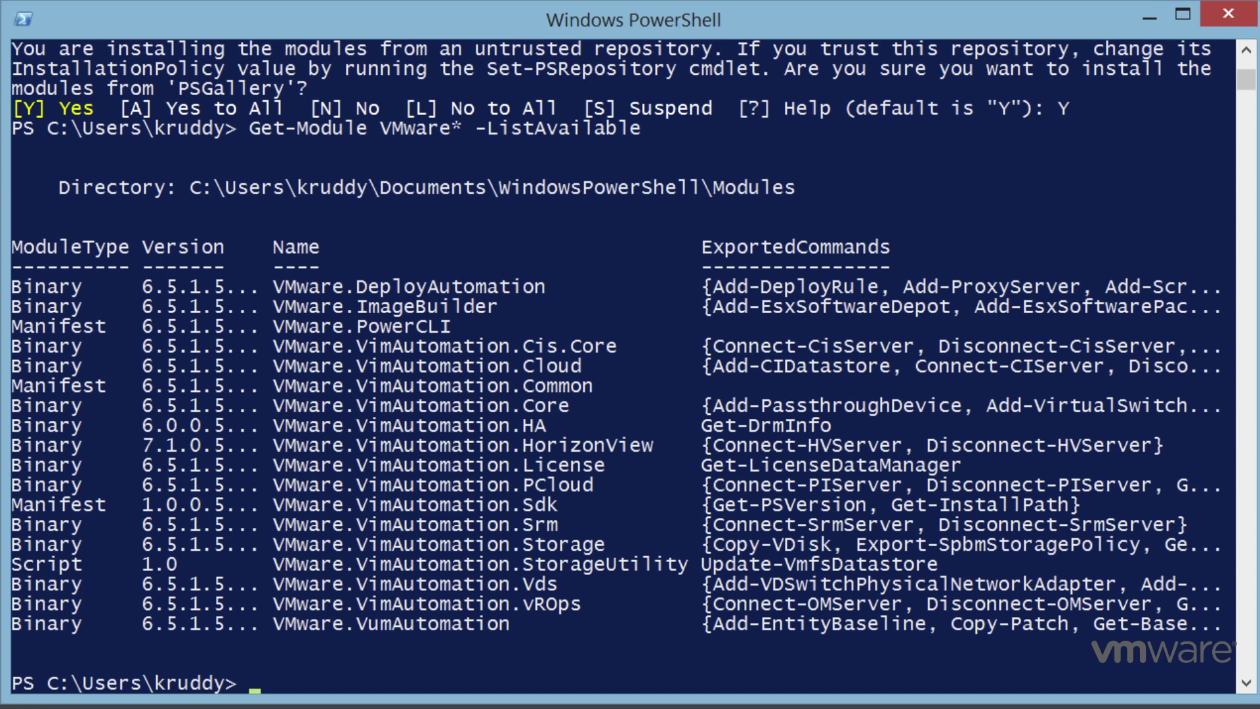
Run Get-Module to show the modules currently loaded in the session
text(get-modu)
key(Tab)
key(Return)
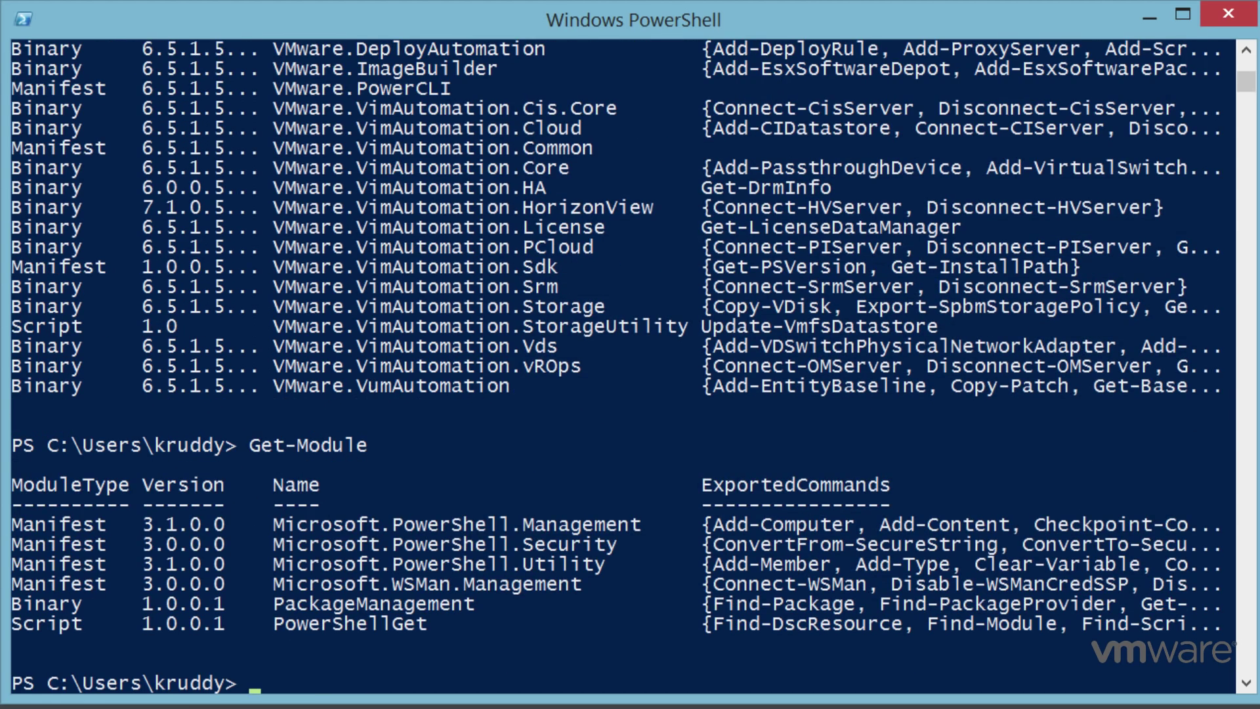
Begin a Connect-VIServer command with the -Server parameter
text(connect-vi)
key(Tab)
text(-ser)
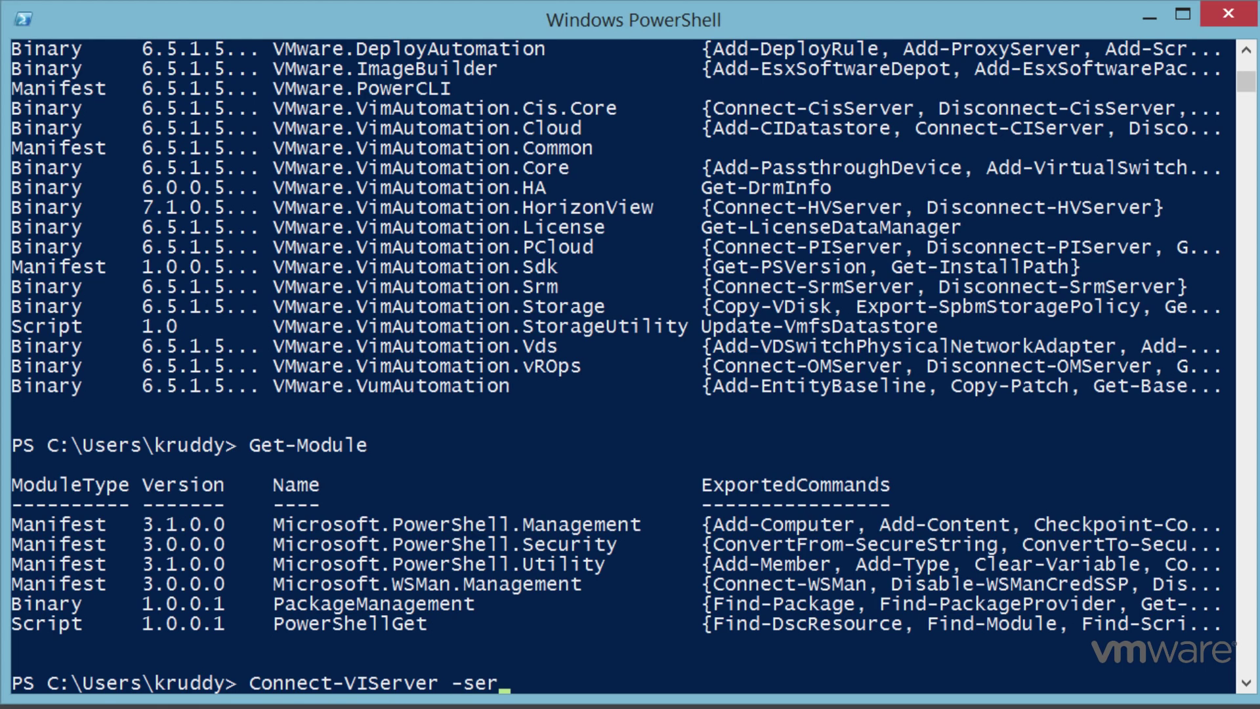
Connect to vcsa-tpa-01.cpbu.lab using $creds with WarningAction SilentlyContinue
key(Tab)
text(vcsa-tpa-01.cpbu.lab)
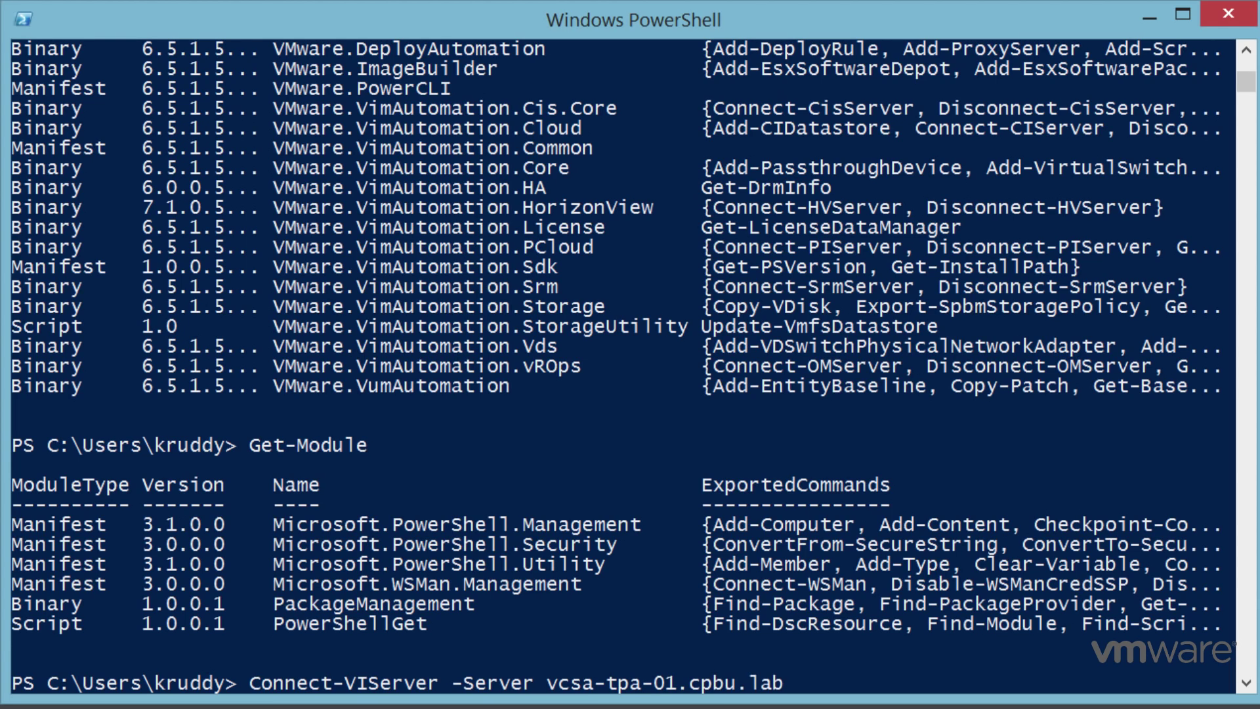
text( -cre)
key(Tab)
text($creds -war)
key(Tab)
text(si)
key(Tab)
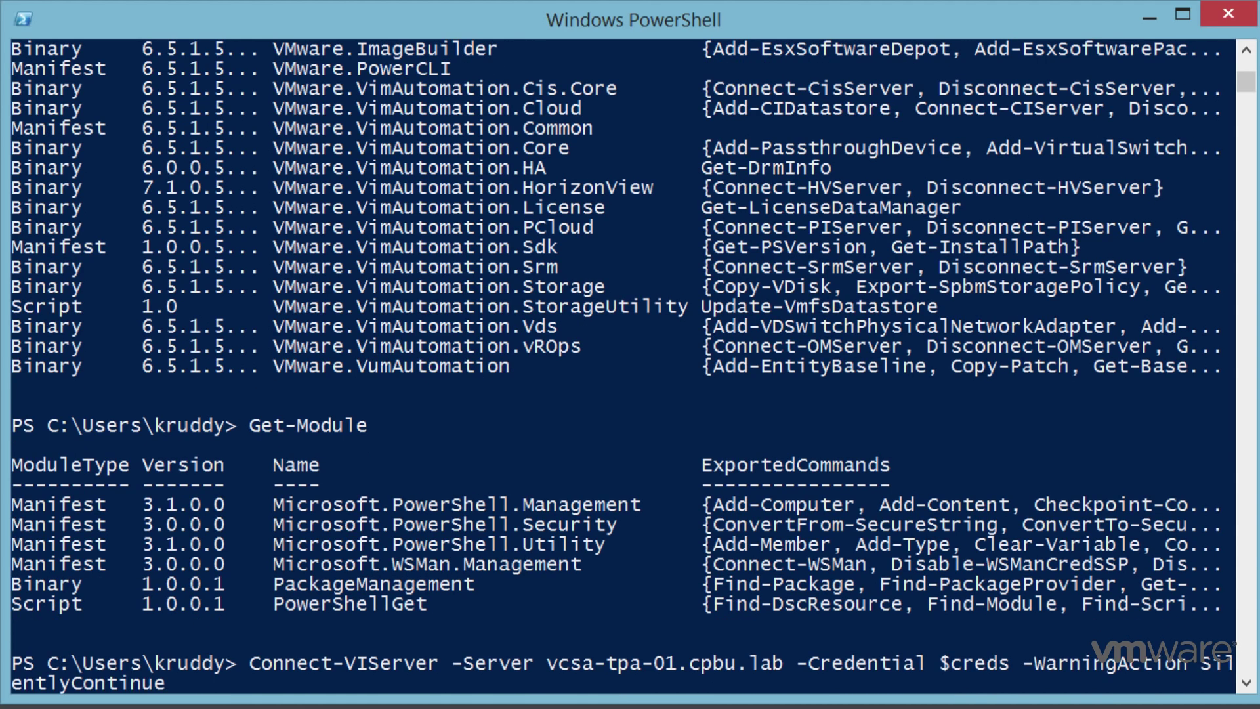
key(Return)
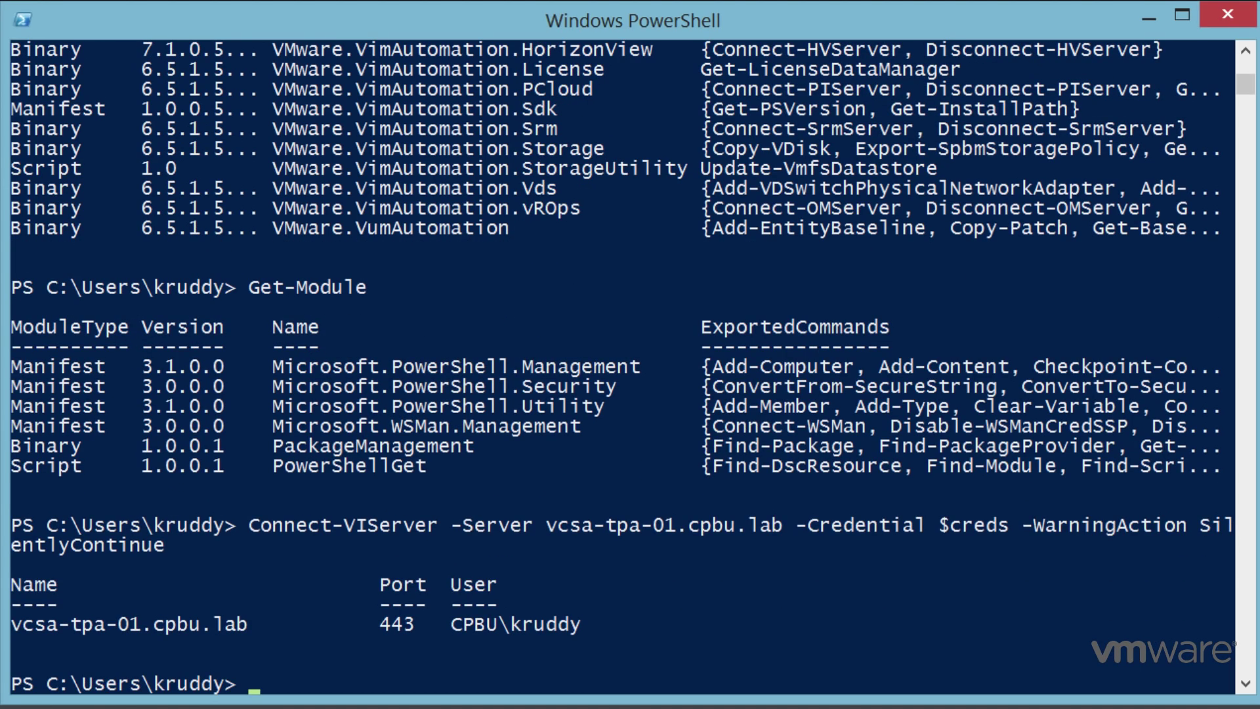
Run Get-Module to show the VMware modules loaded after connecting
text(get-modu)
key(Tab)
key(Return)
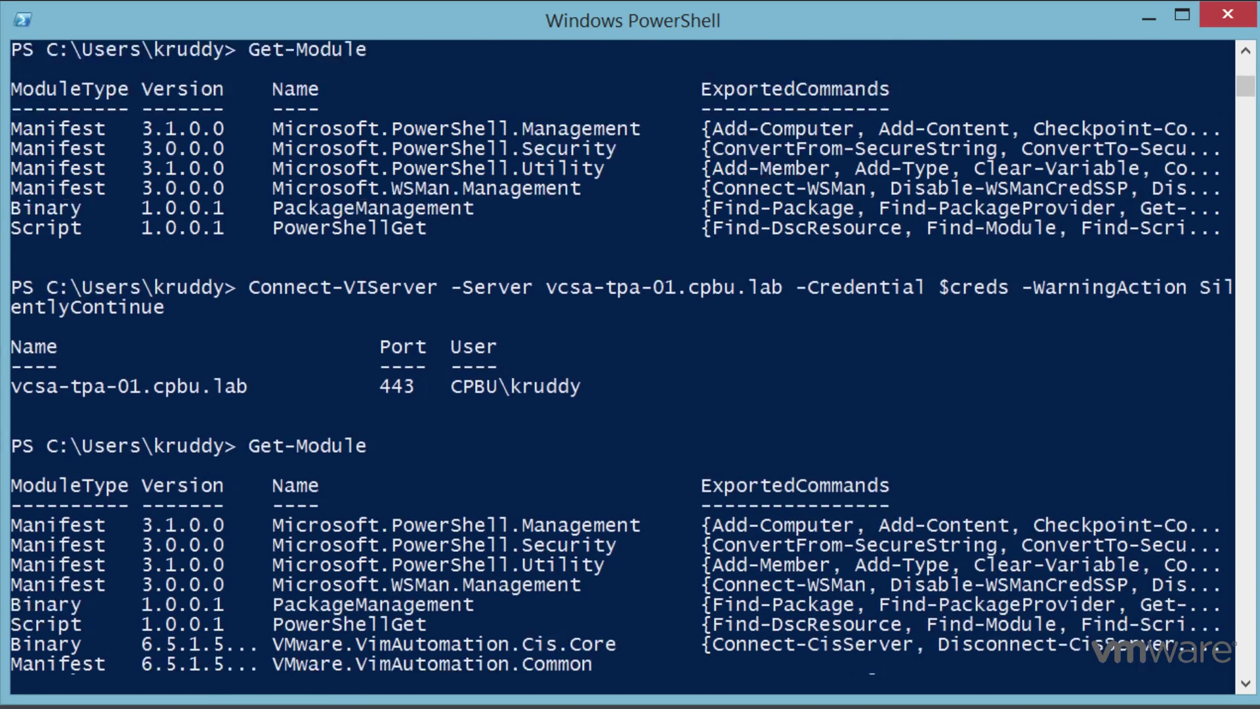